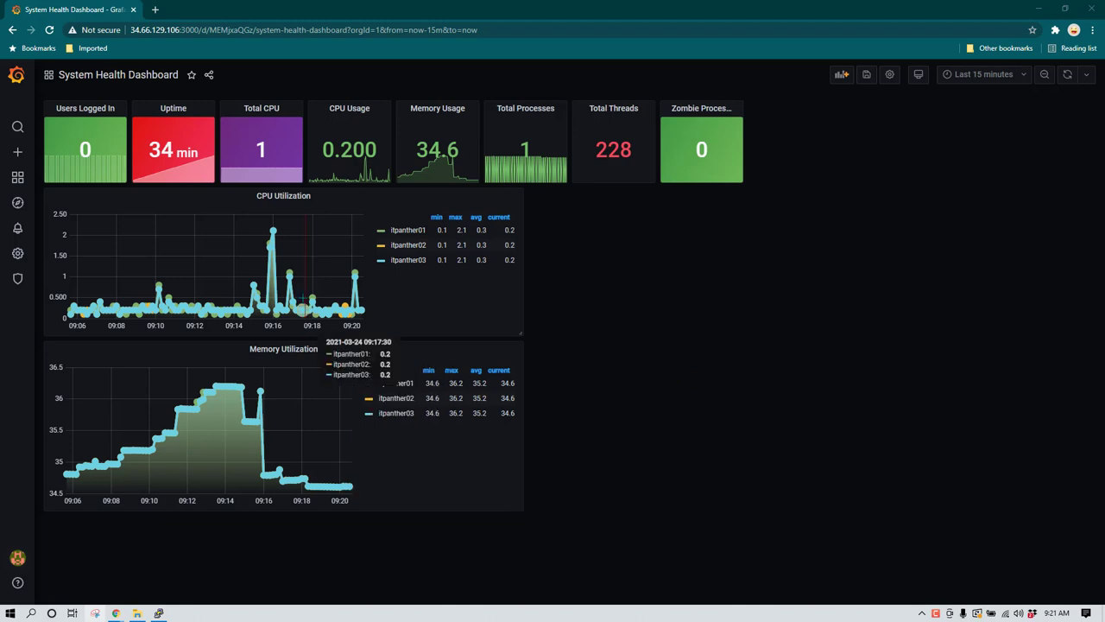
# Create a new dashboard from the sidebar's Create > Dashboard menu with an empty panel.
pyautogui.moveTo(19, 153)
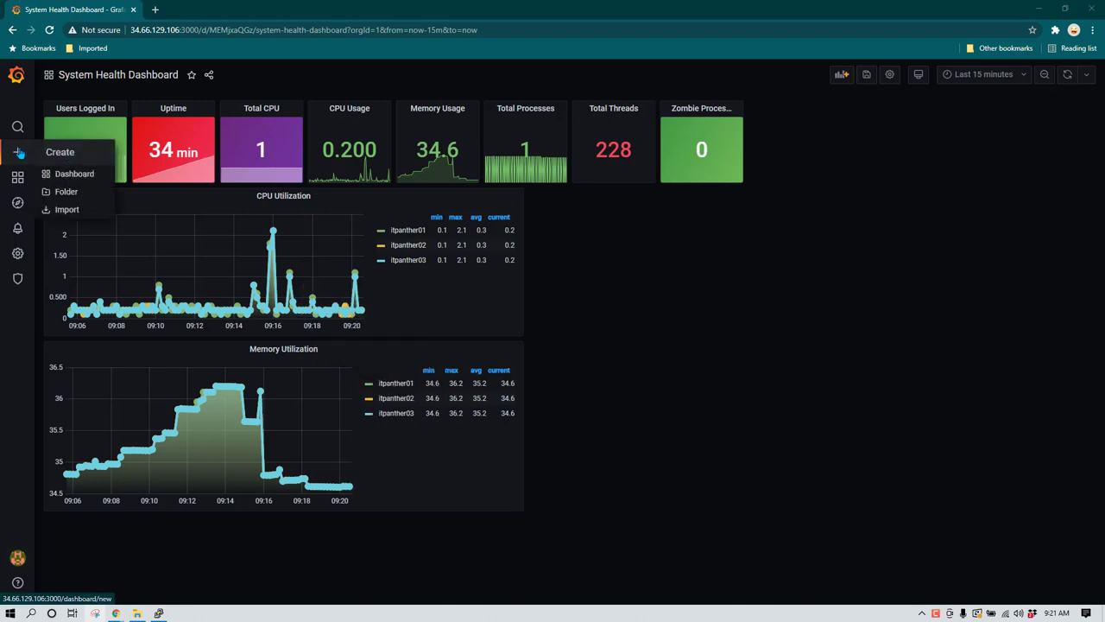
pyautogui.click(74, 174)
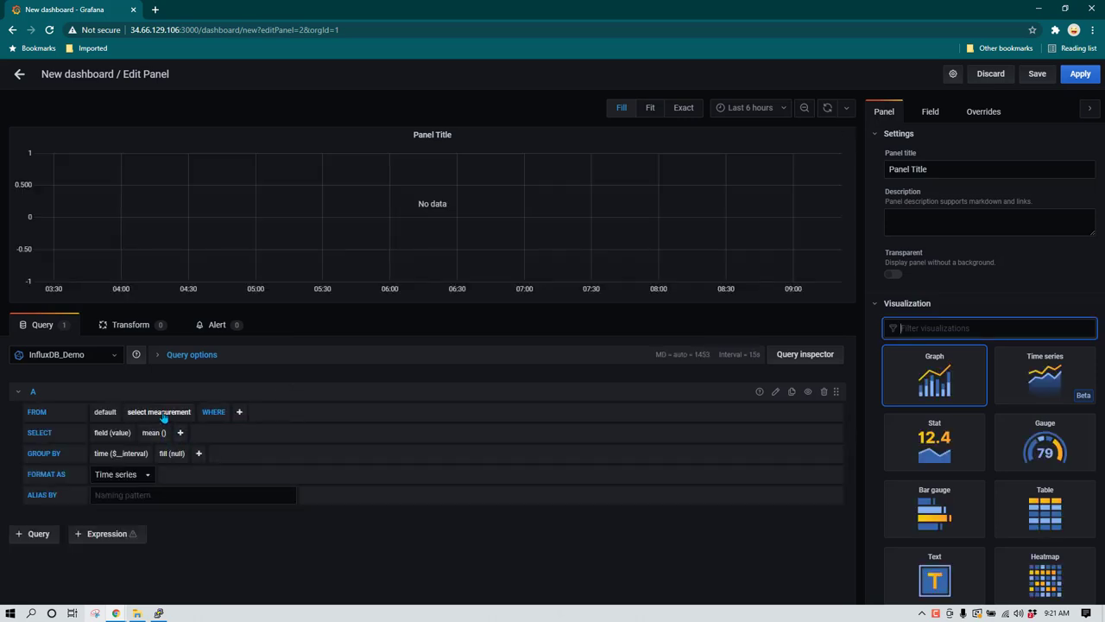
# Query the memory measurement so the Memory Utilization graph plots itpanther01, itpanther02 and itpanther03.
pyautogui.click(161, 412)
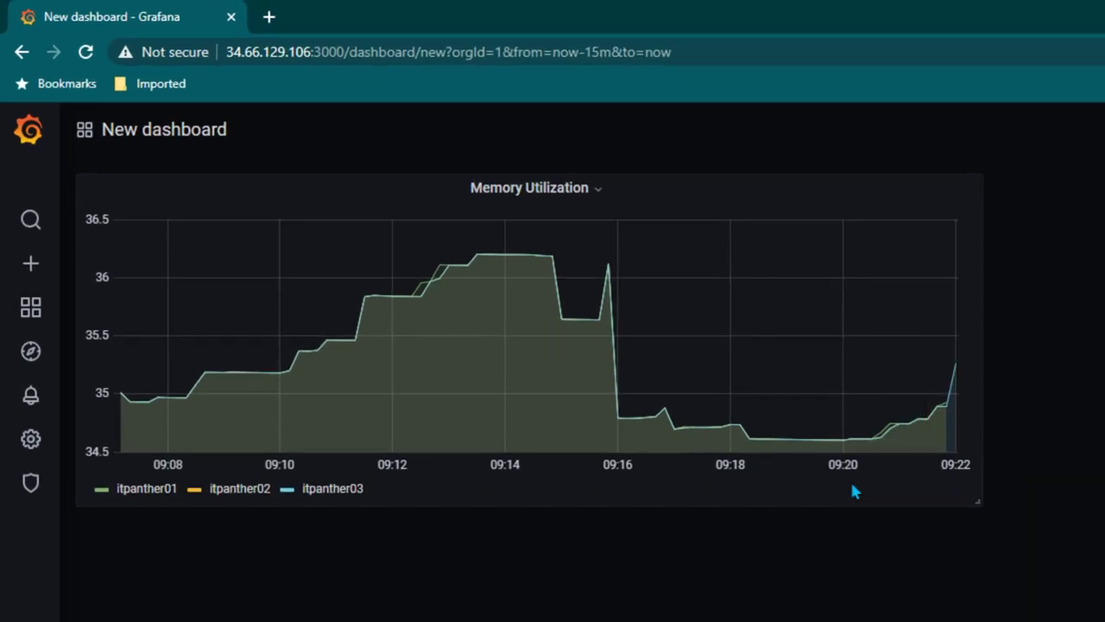
pyautogui.moveTo(872, 470)
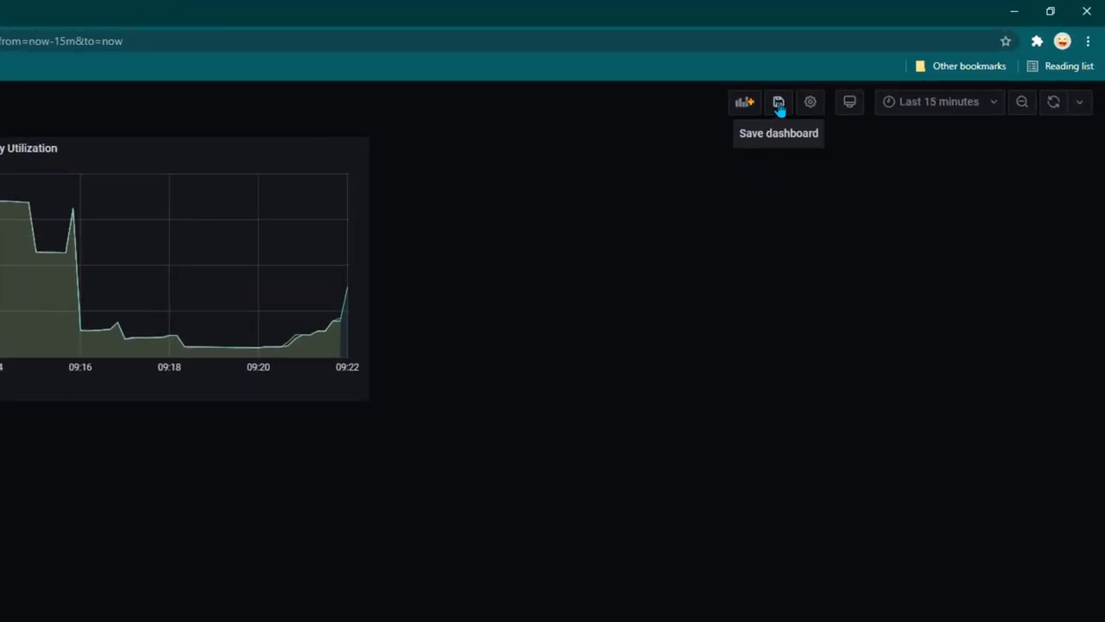
# Save the new dashboard as 'Demo Variable' in the General folder.
pyautogui.click(779, 104)
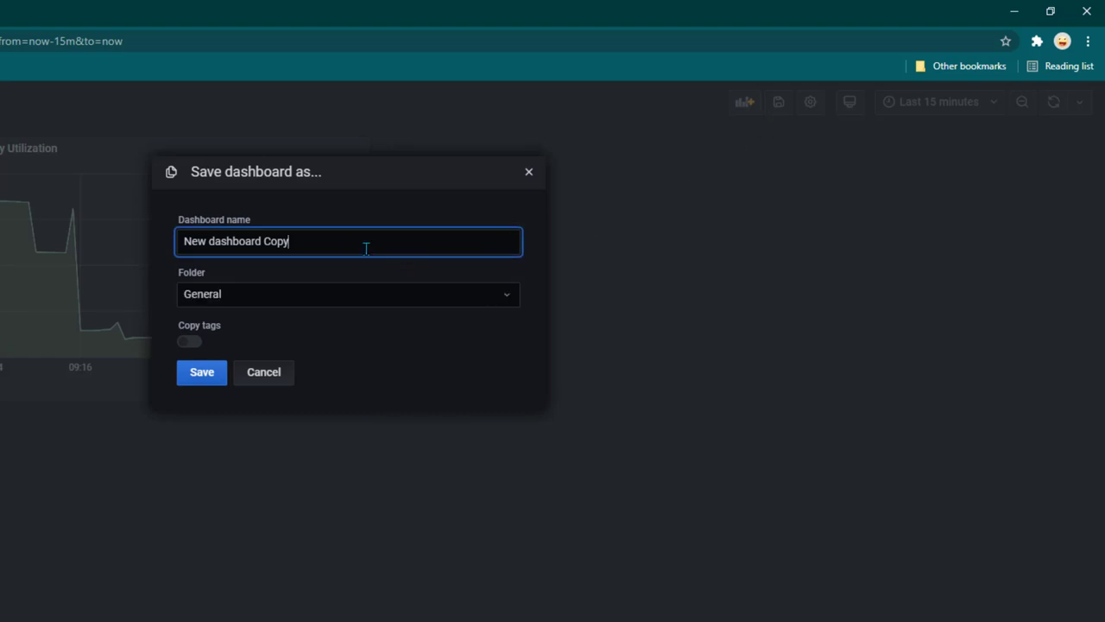
pyautogui.moveTo(362, 244); pyautogui.dragTo(76, 252)
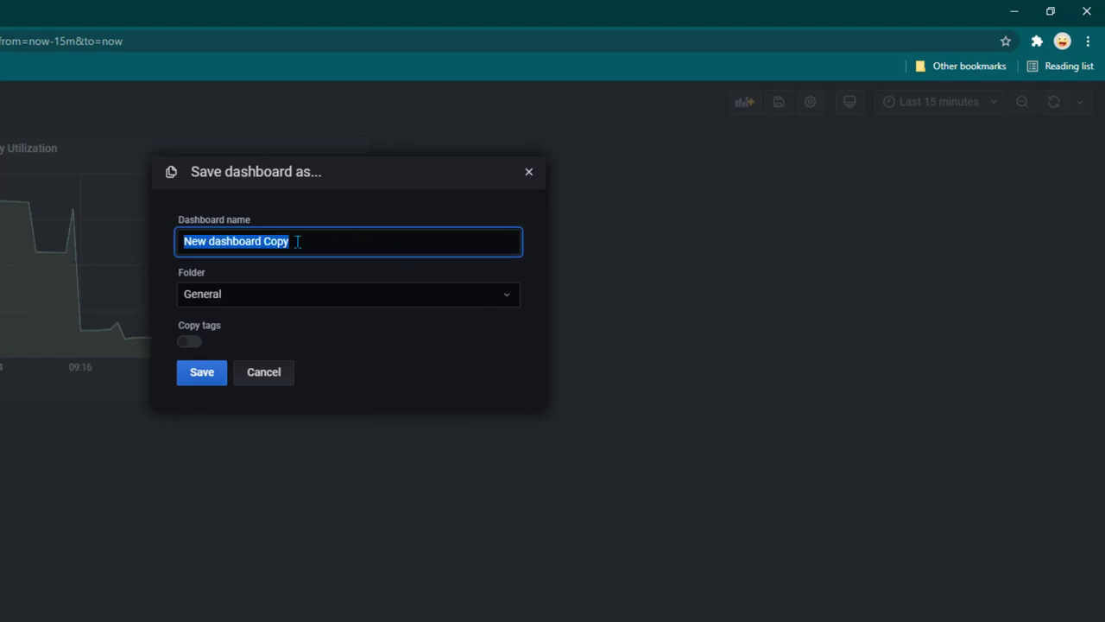
pyautogui.write('Dekjo')
pyautogui.press('BackSpace')
pyautogui.write('mo Variable')
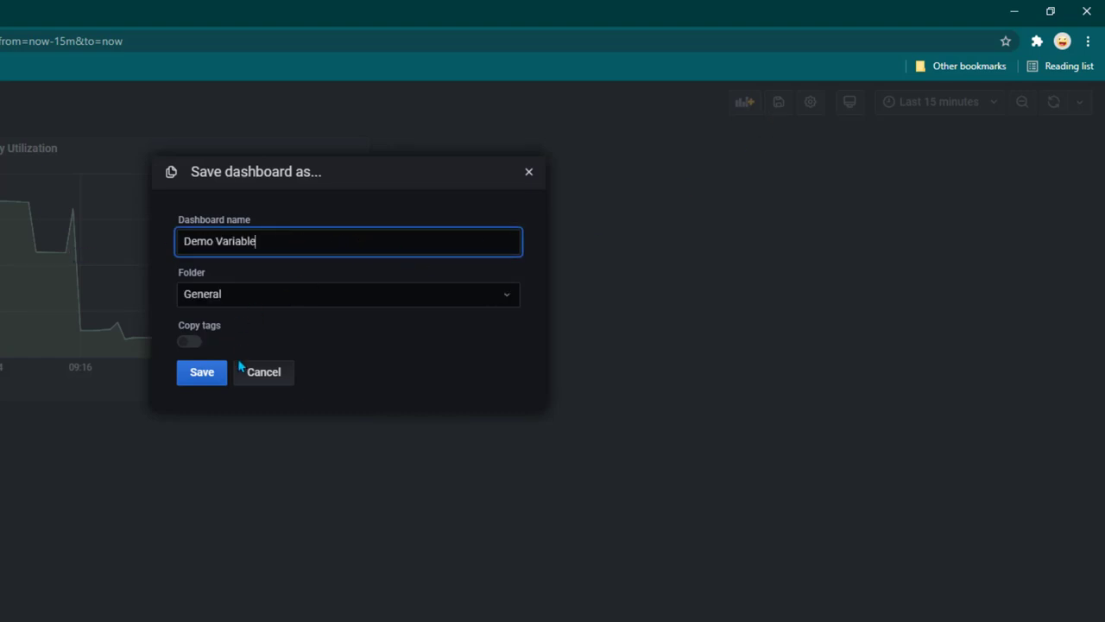
pyautogui.click(202, 371)
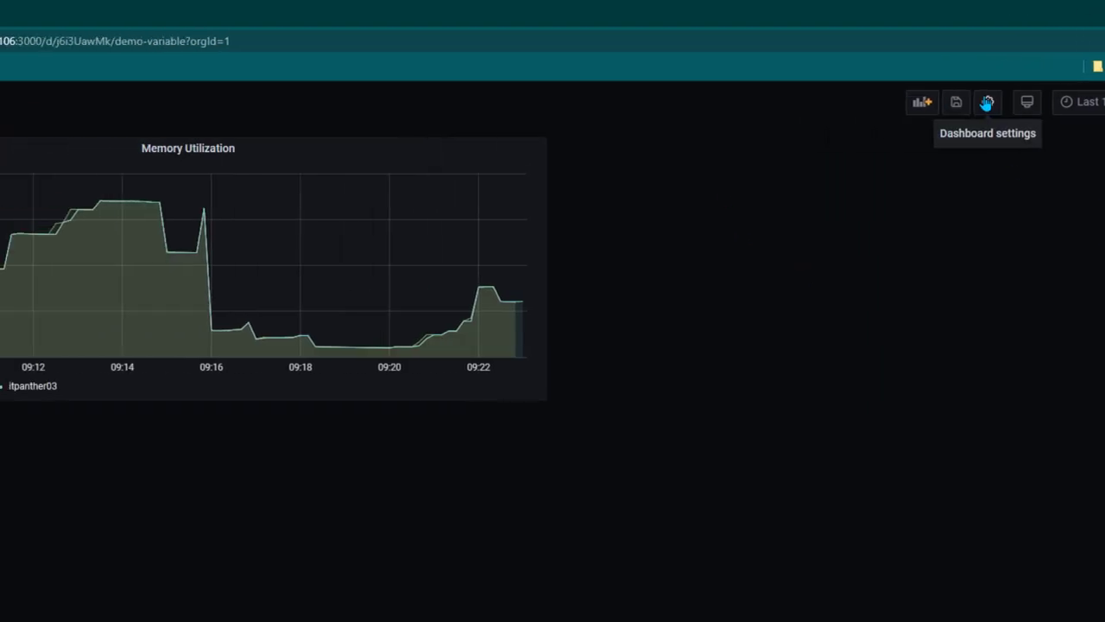
# Add a dashboard variable under Settings > Variables and rename it from query0 to Servers.
pyautogui.click(987, 102)
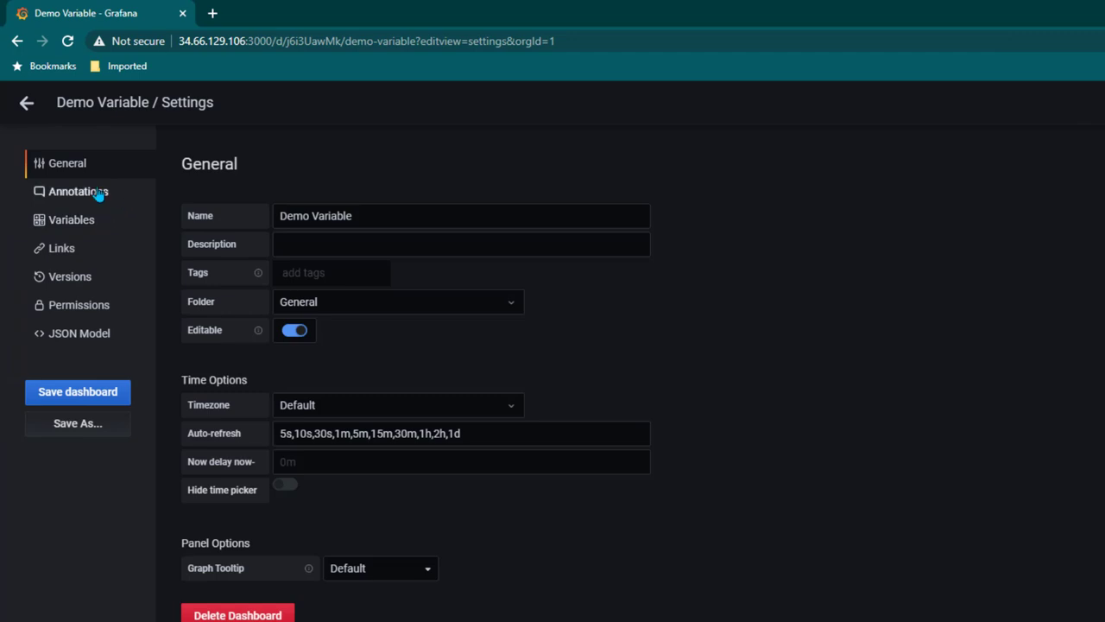
pyautogui.click(93, 223)
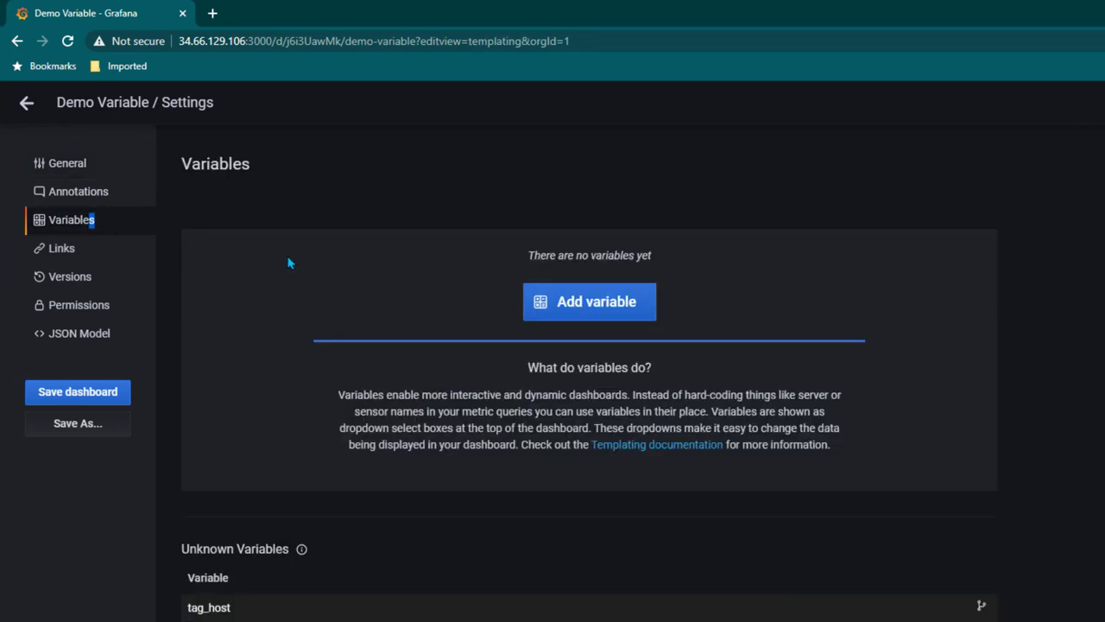
pyautogui.click(610, 303)
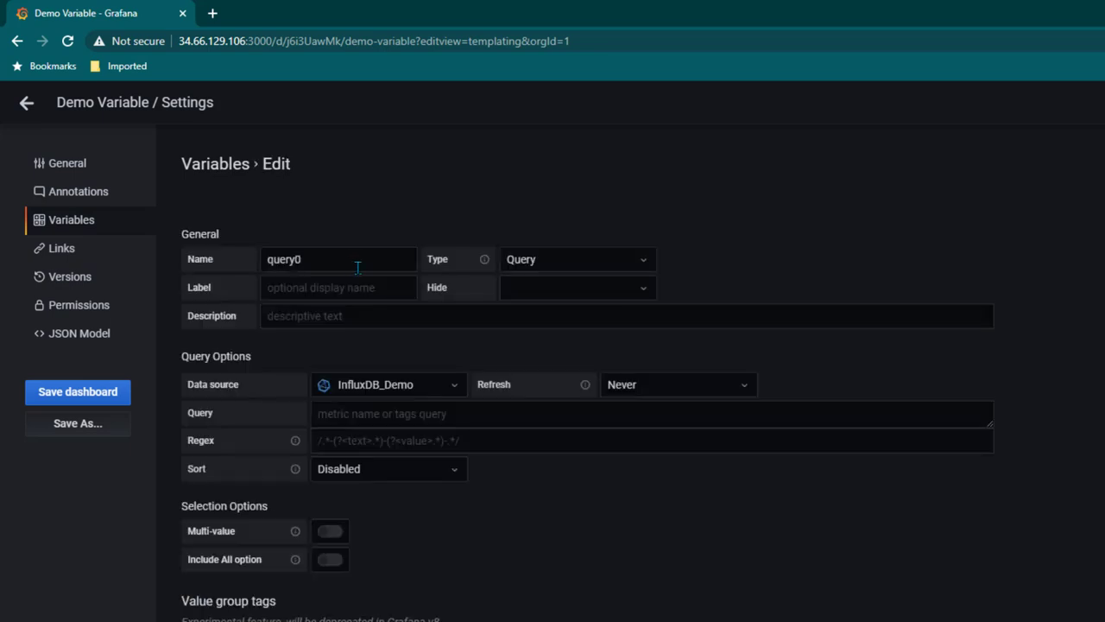
pyautogui.click(198, 273)
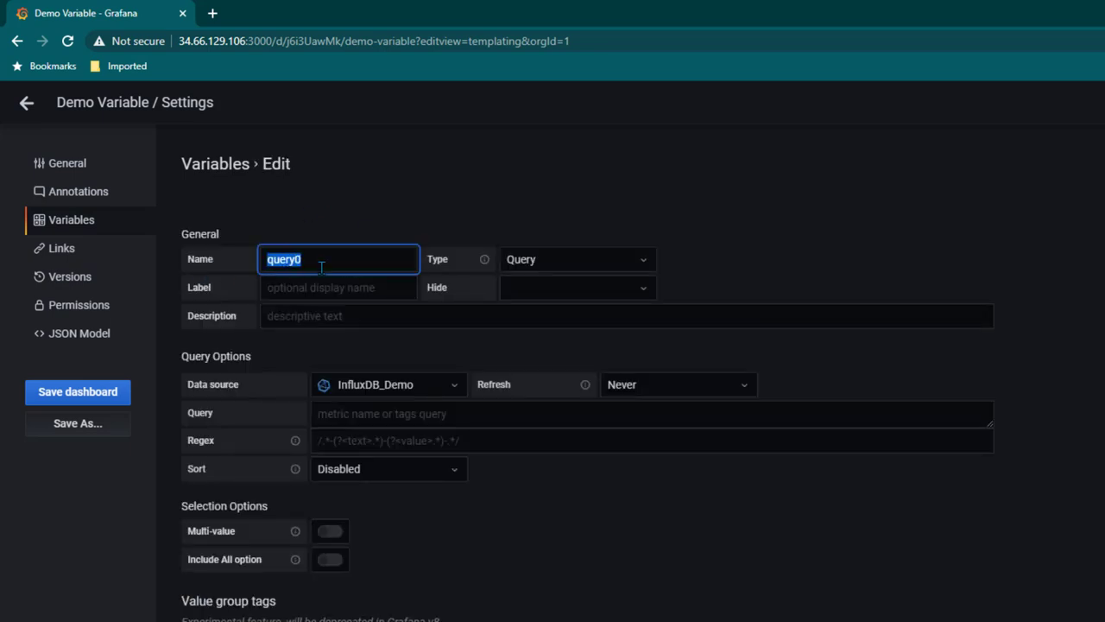
pyautogui.write('Servers')
# Set the Servers variable type to Custom with values itpanther01, itpanther02, itpanther03.
pyautogui.click(632, 262)
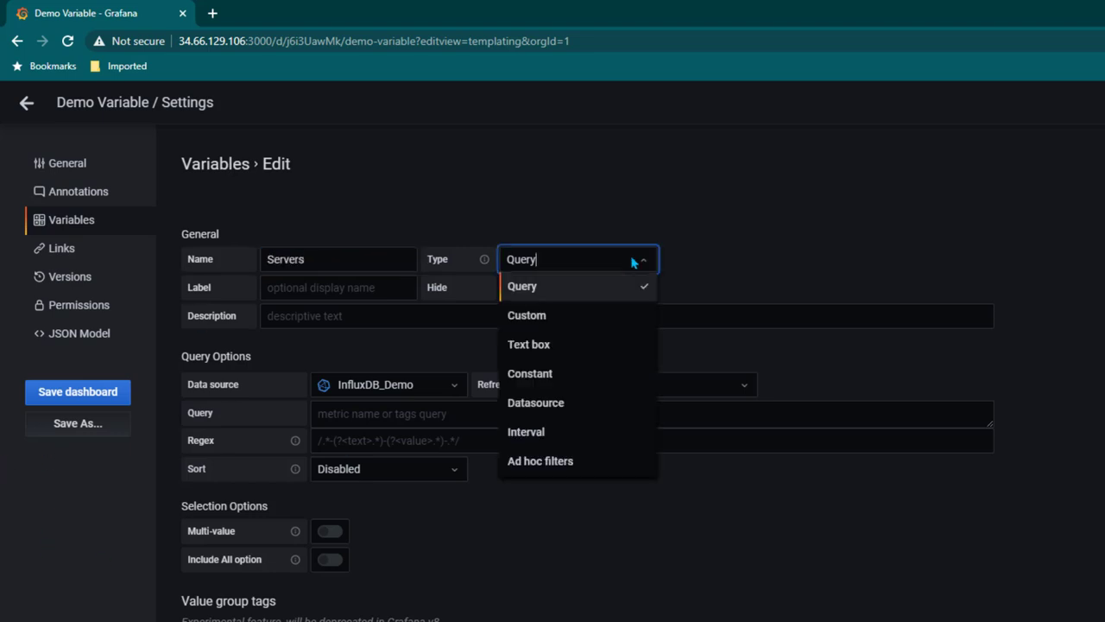
pyautogui.click(562, 312)
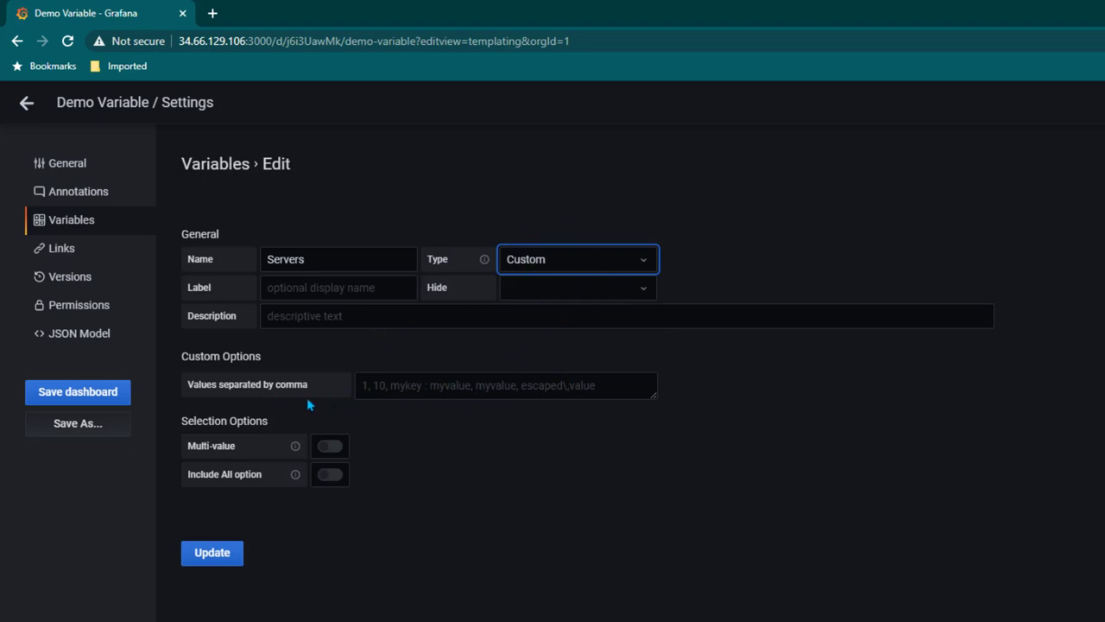
pyautogui.click(396, 381)
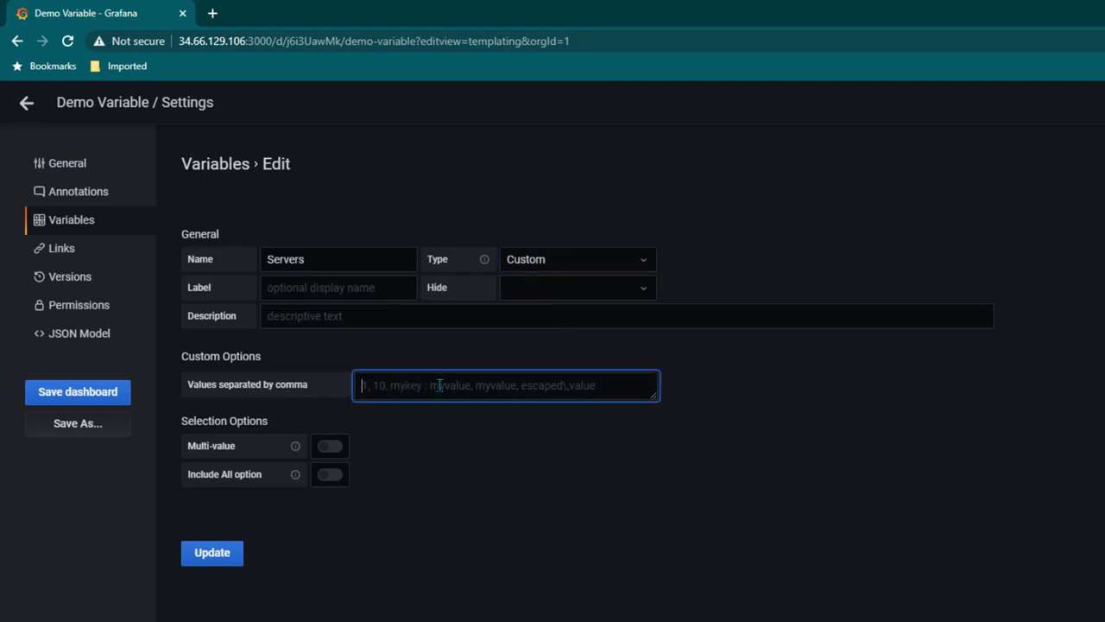
pyautogui.write('i')
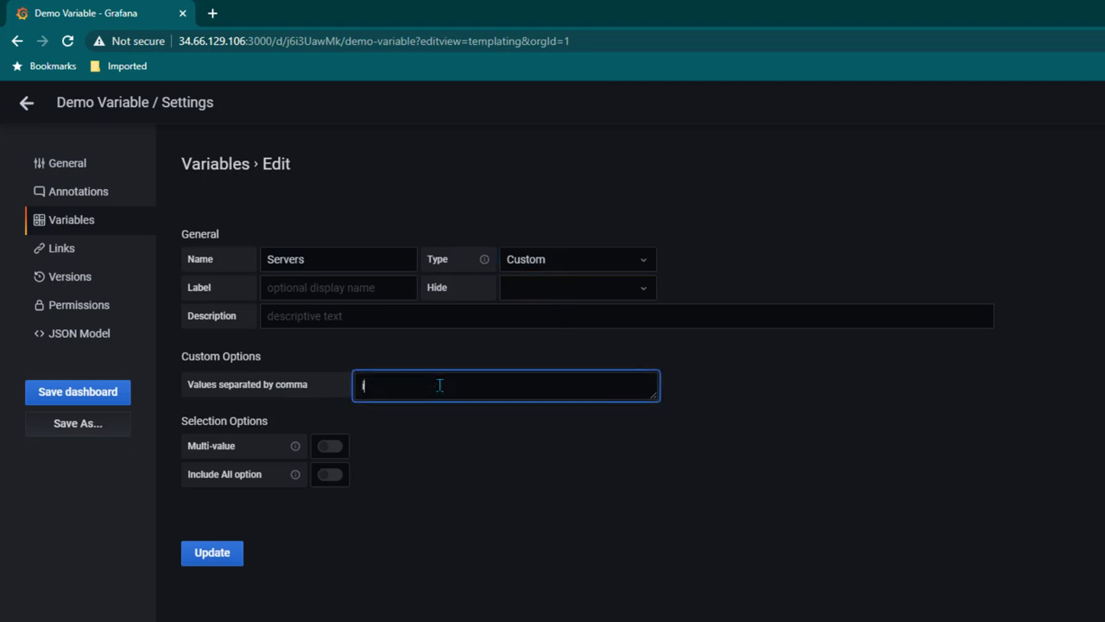
pyautogui.write('tpanther01, itpanther02, itpanther03')
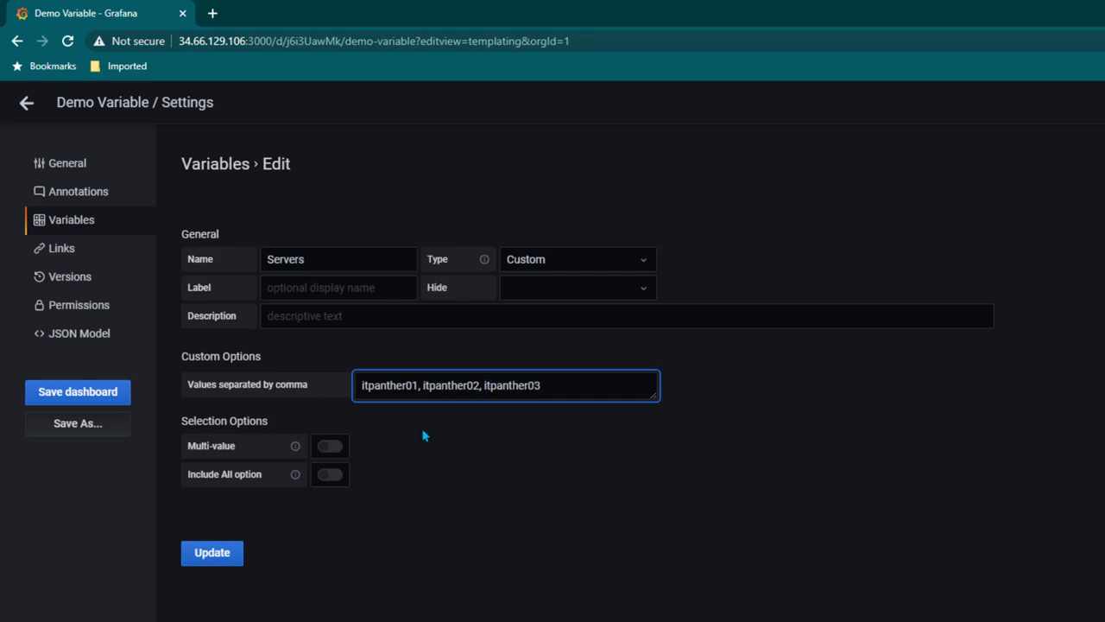
pyautogui.click(228, 560)
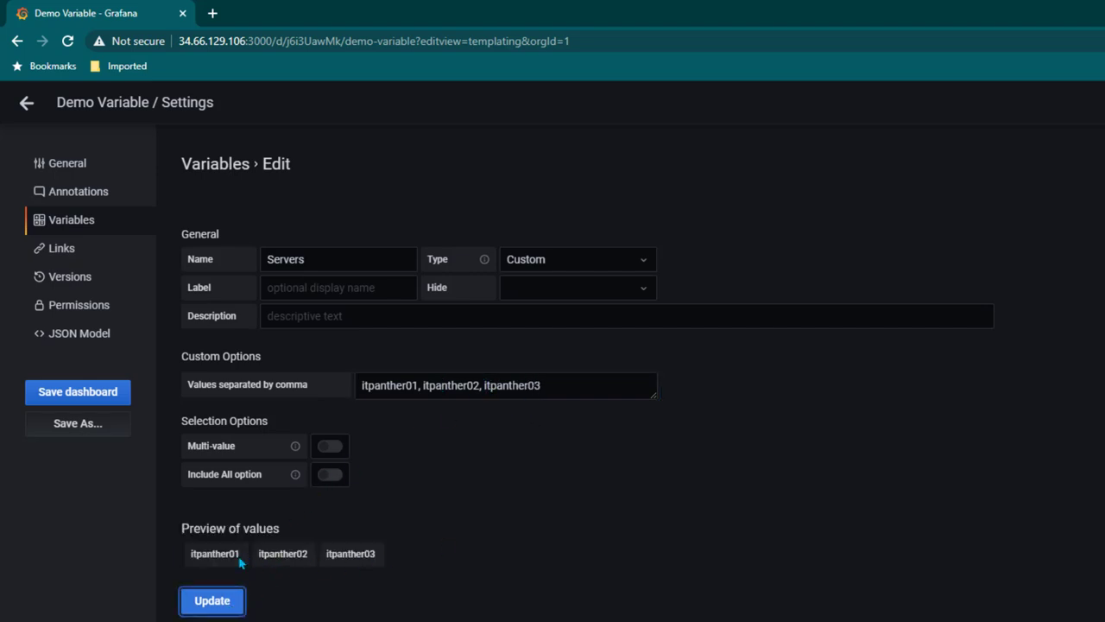
pyautogui.moveTo(198, 559); pyautogui.dragTo(258, 559)
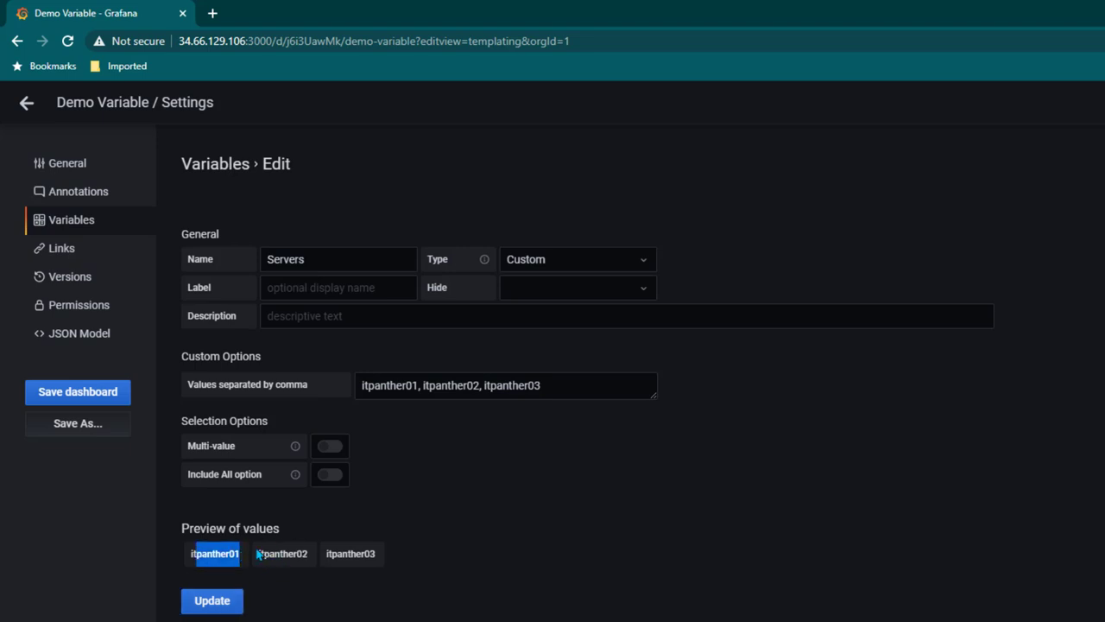
# Update the Servers variable and go back to the Demo Variable dashboard.
pyautogui.click(216, 602)
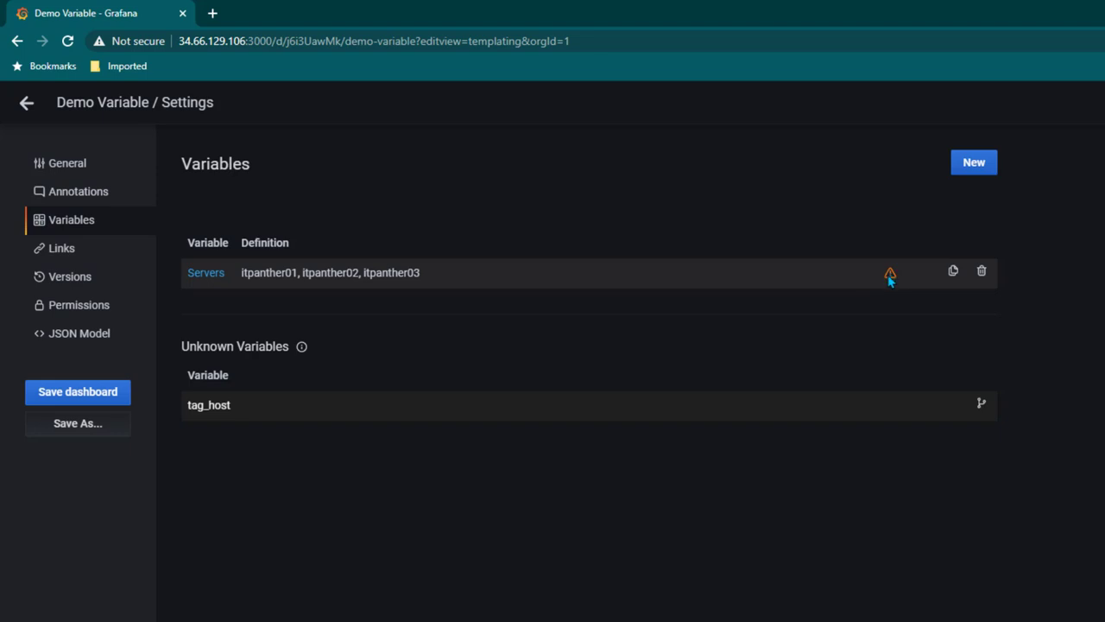
pyautogui.moveTo(890, 281)
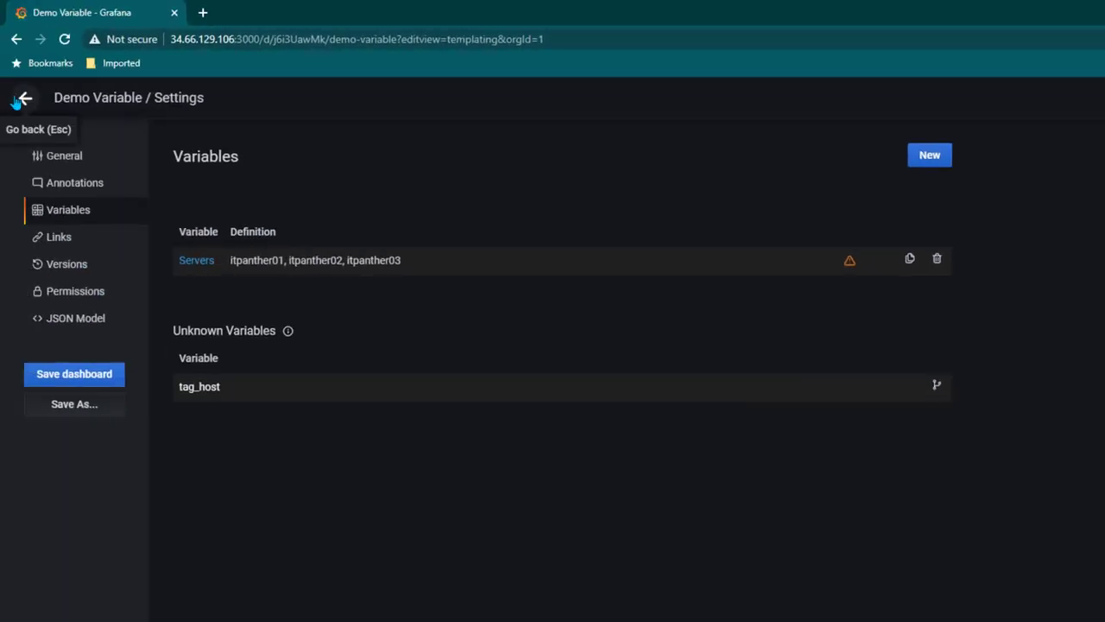
pyautogui.click(26, 97)
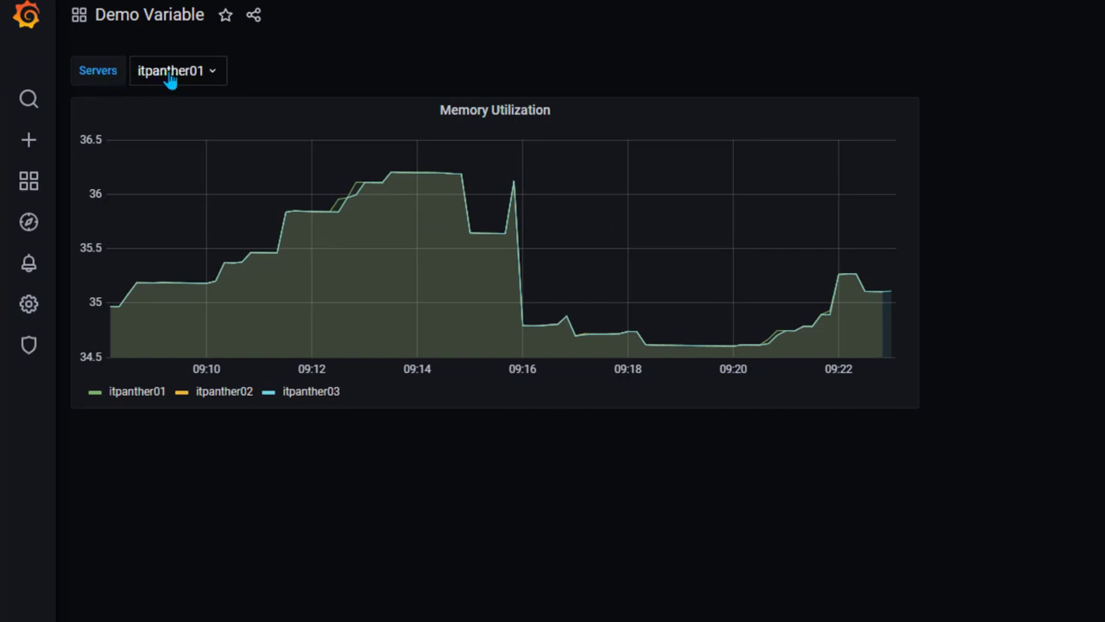
# Check the Servers dropdown values, leaving itpanther01 selected, and open the panel menu.
pyautogui.click(199, 78)
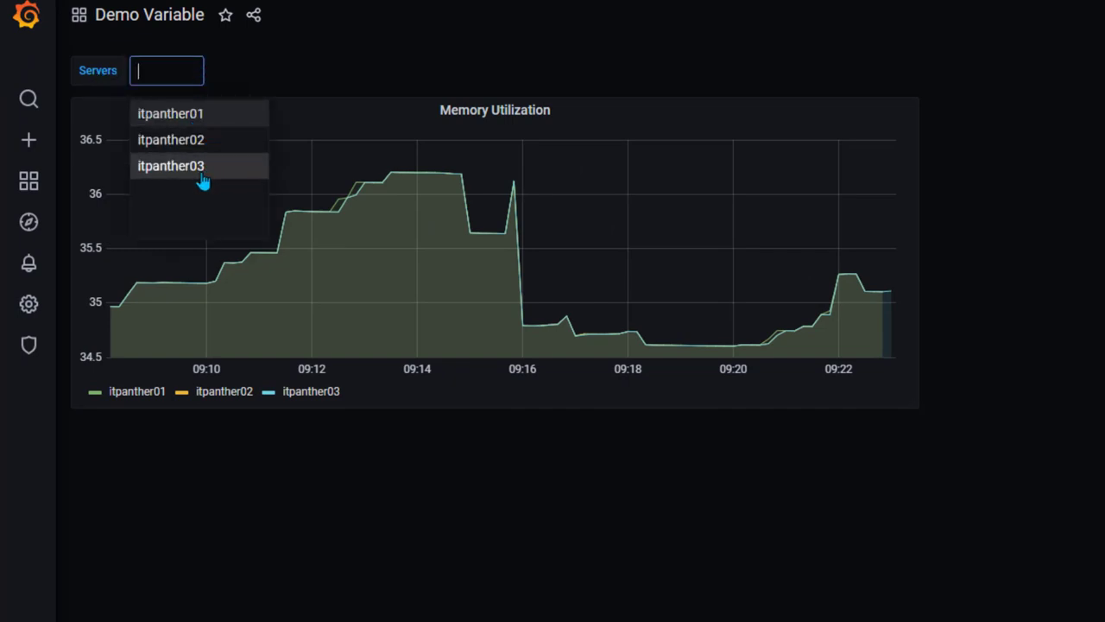
pyautogui.click(316, 54)
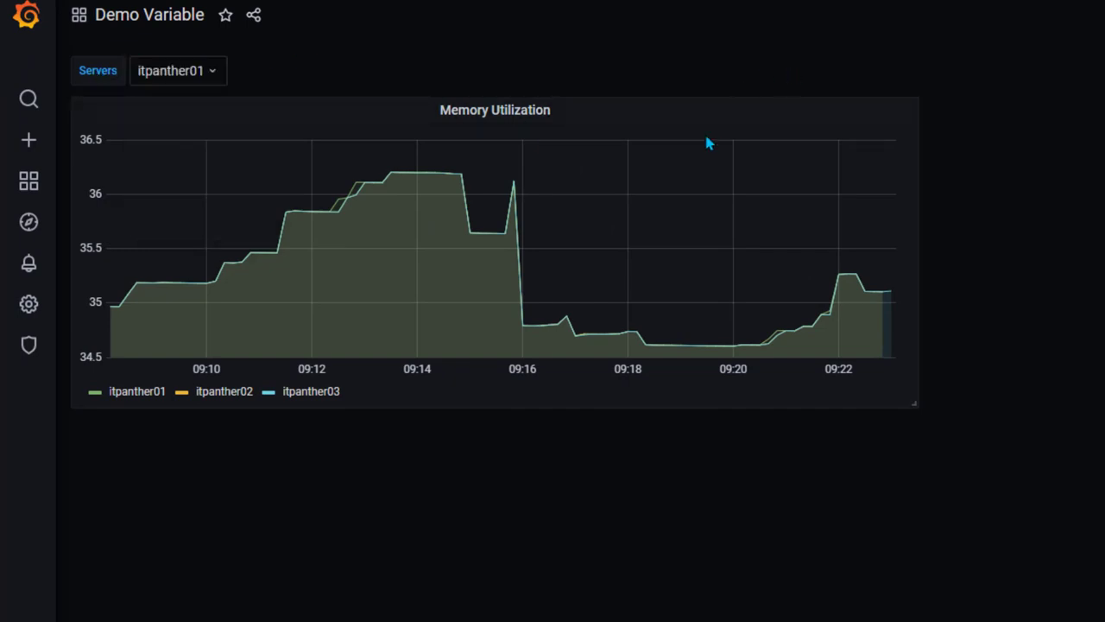
pyautogui.click(560, 114)
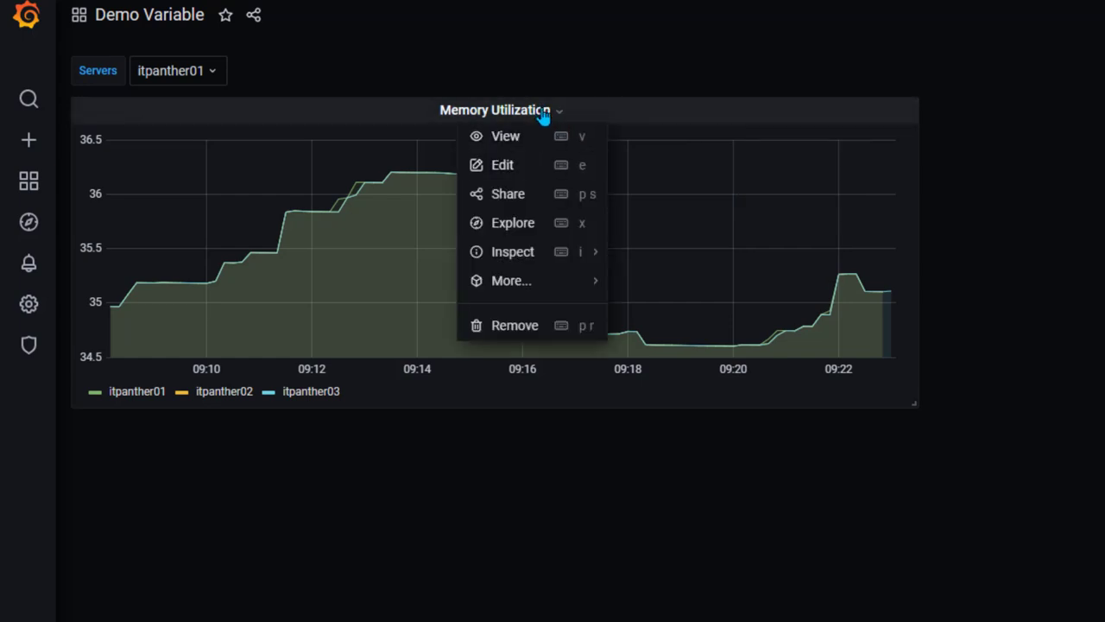
# Add a WHERE condition host =~ /^$Servers$/ to the Memory Utilization query and apply it.
pyautogui.click(526, 169)
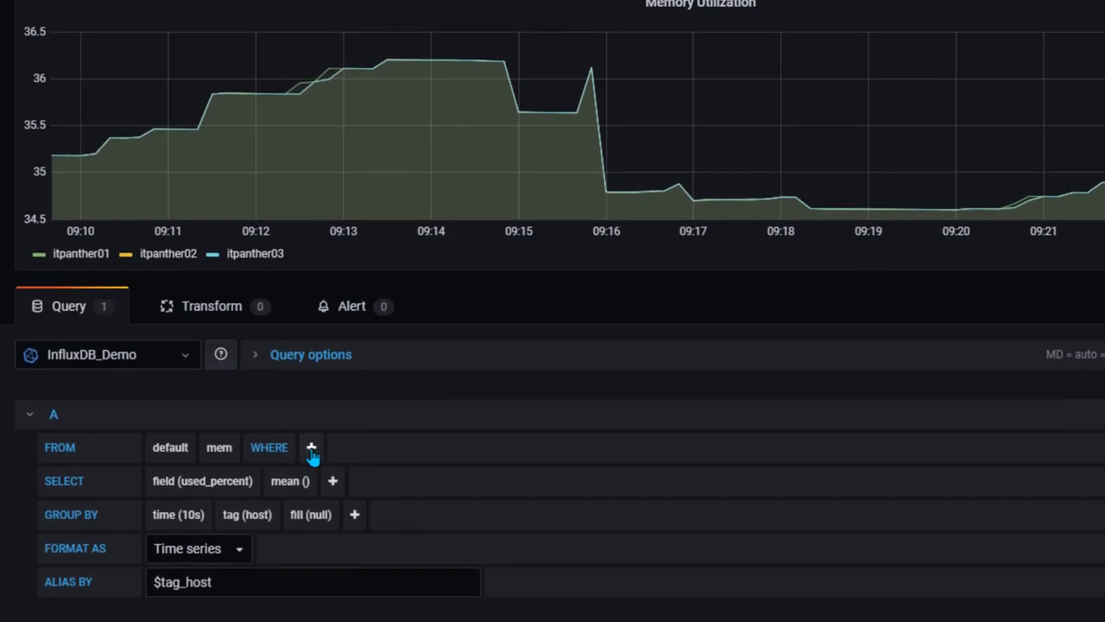
pyautogui.click(311, 561)
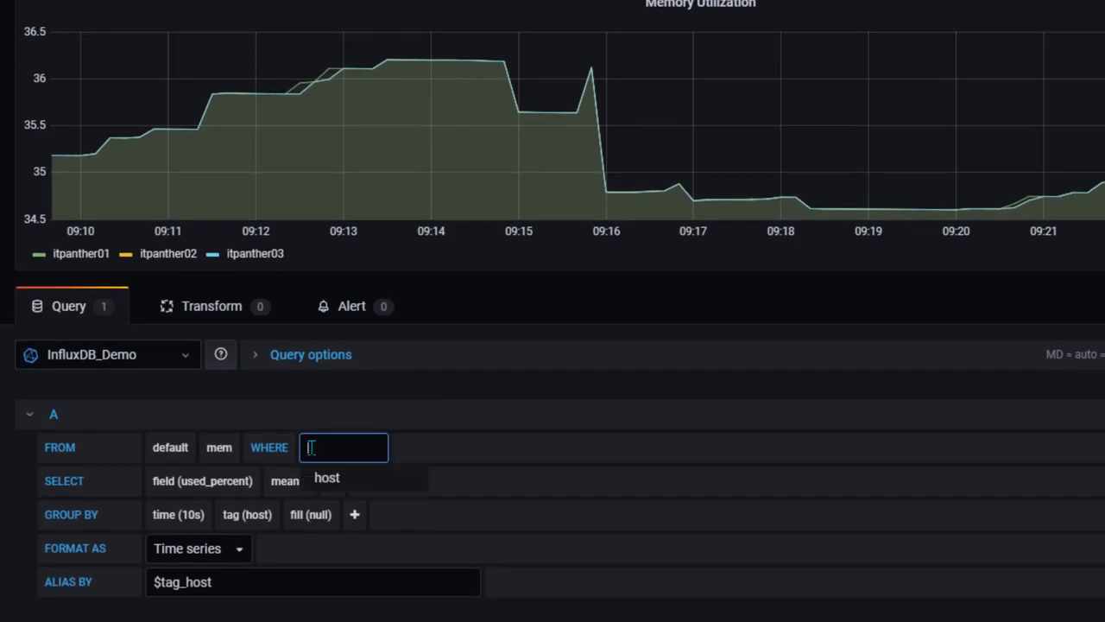
pyautogui.click(365, 484)
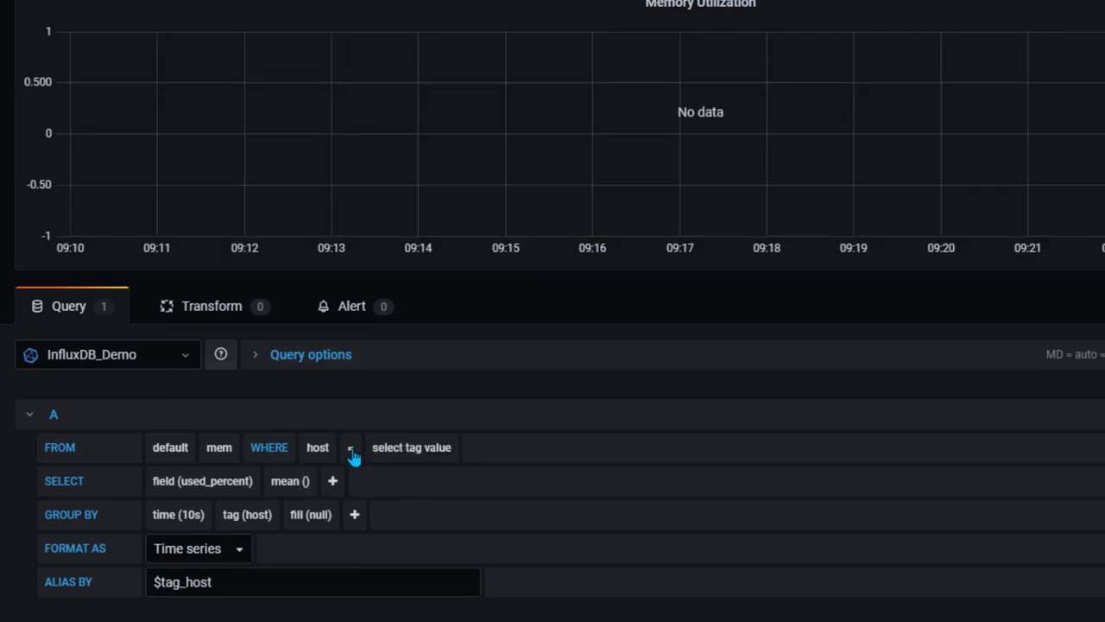
pyautogui.click(352, 451)
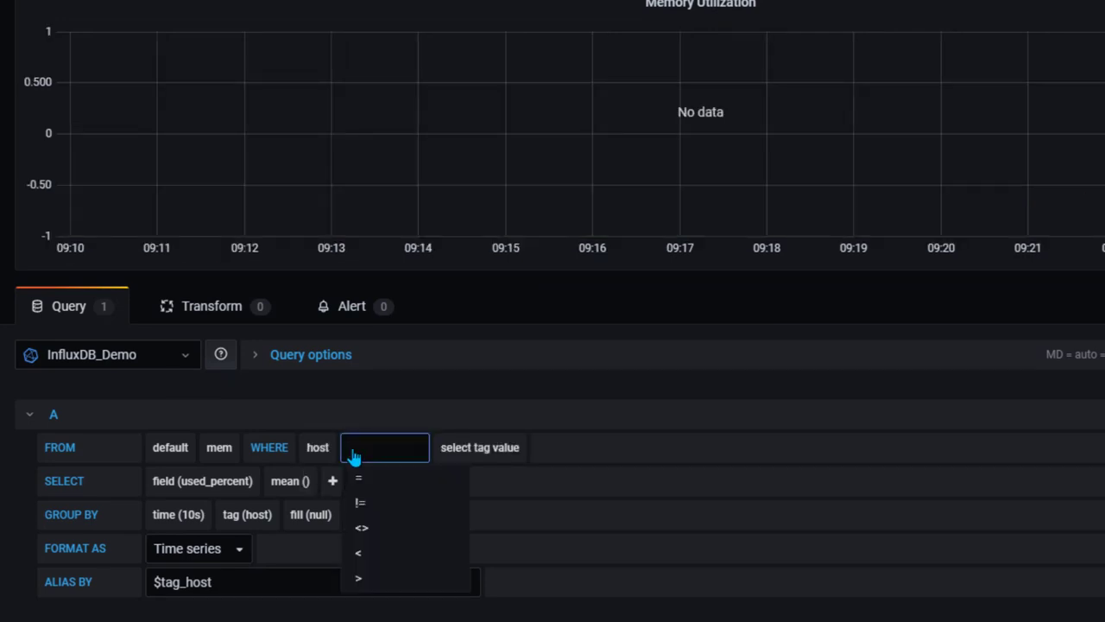
pyautogui.click(488, 447)
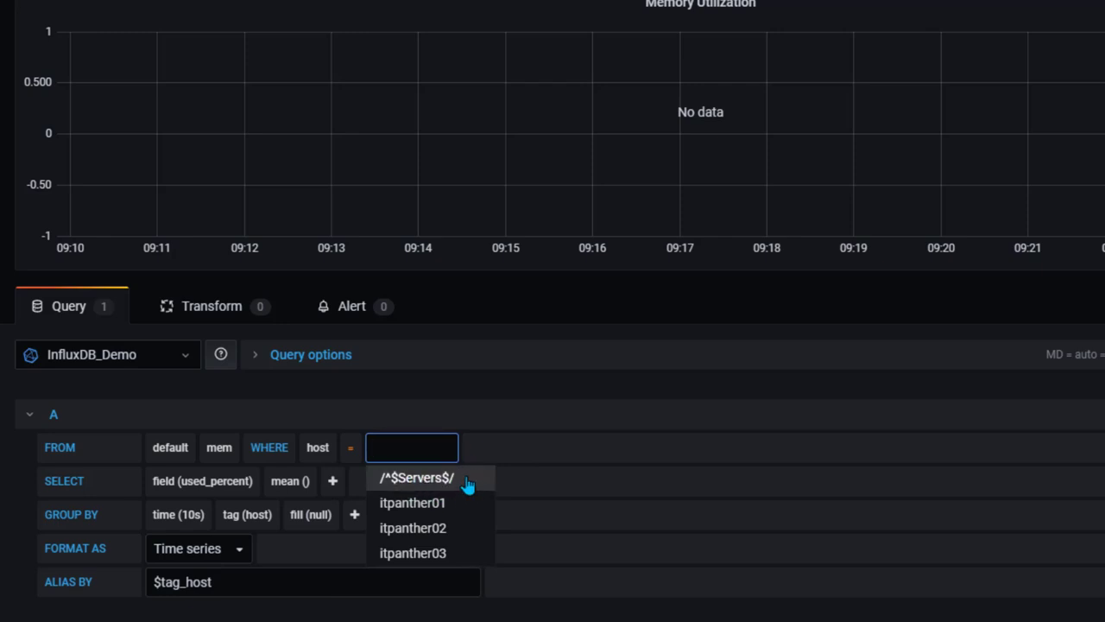
pyautogui.click(467, 486)
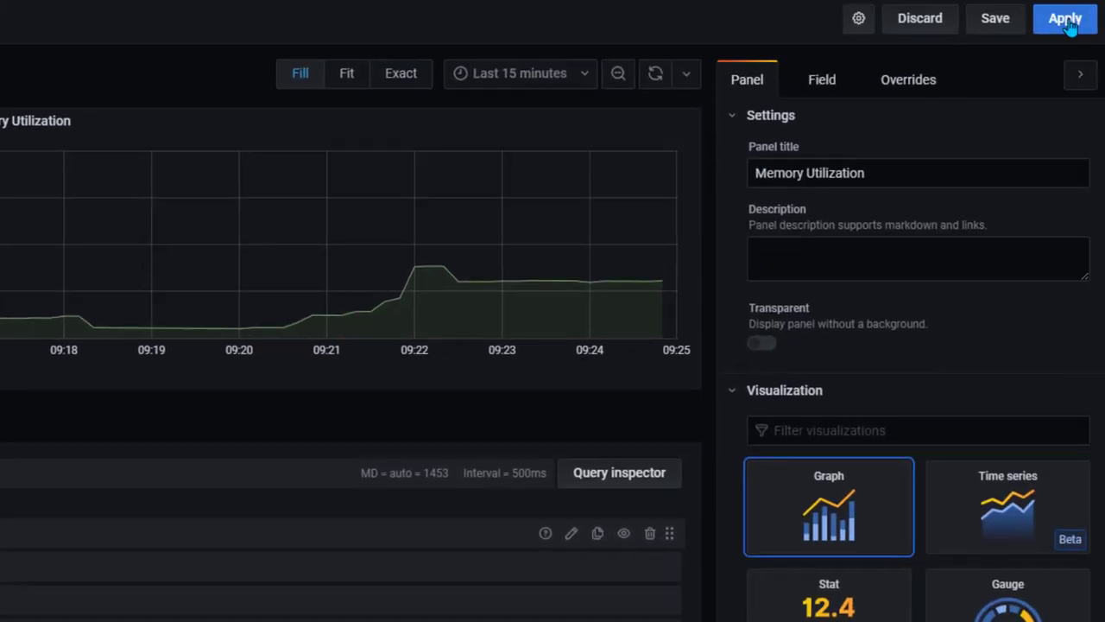
pyautogui.click(1067, 20)
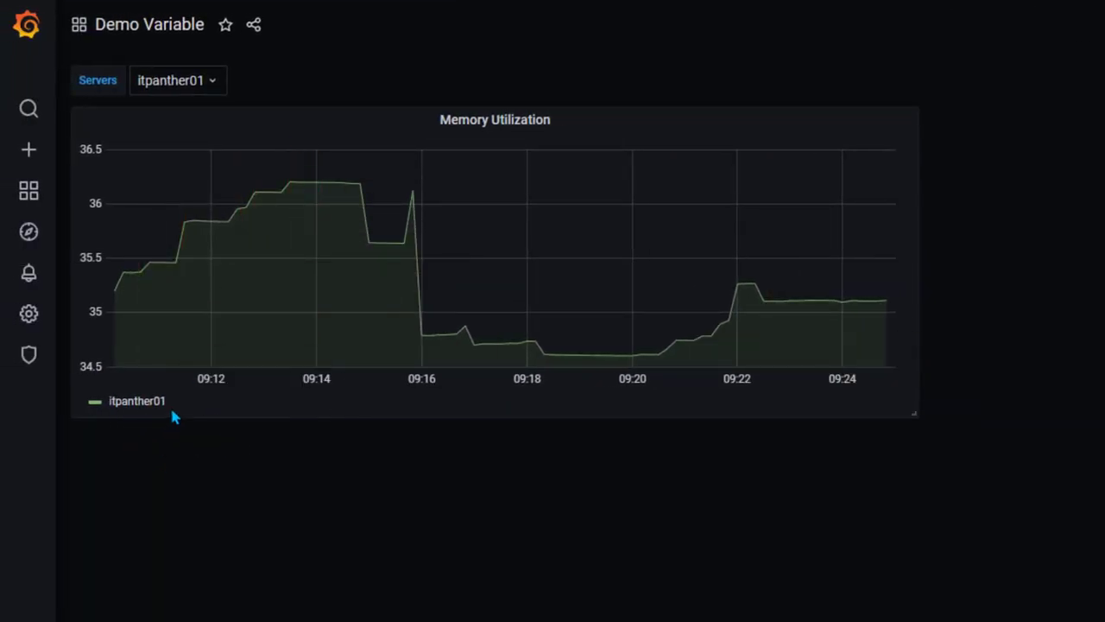
# Select itpanther02 in the dashboard's Servers dropdown.
pyautogui.click(215, 87)
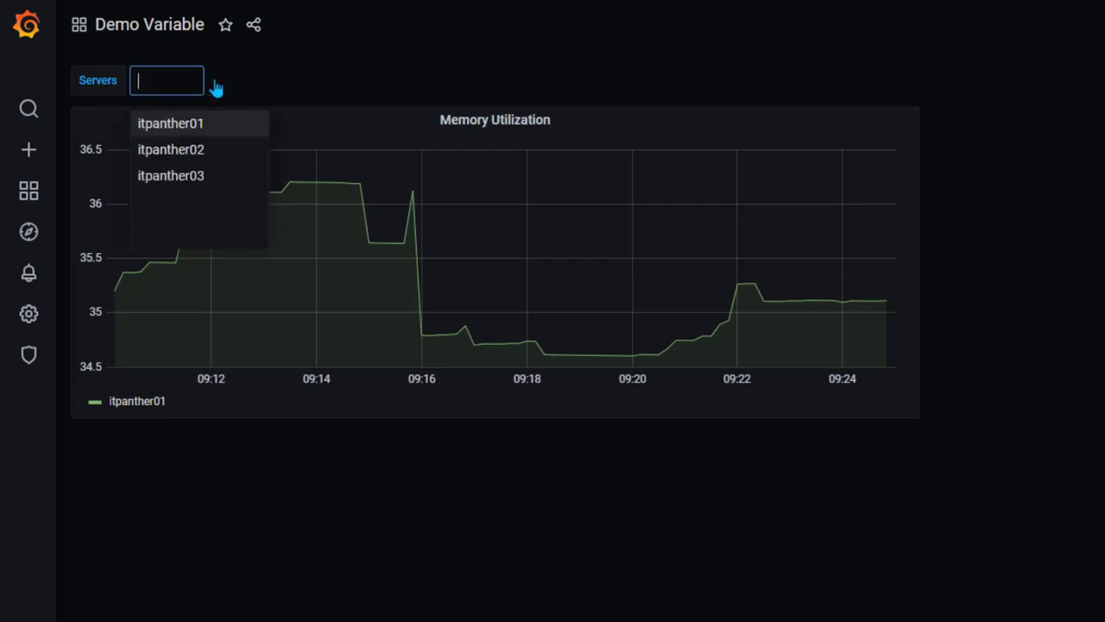
pyautogui.click(213, 151)
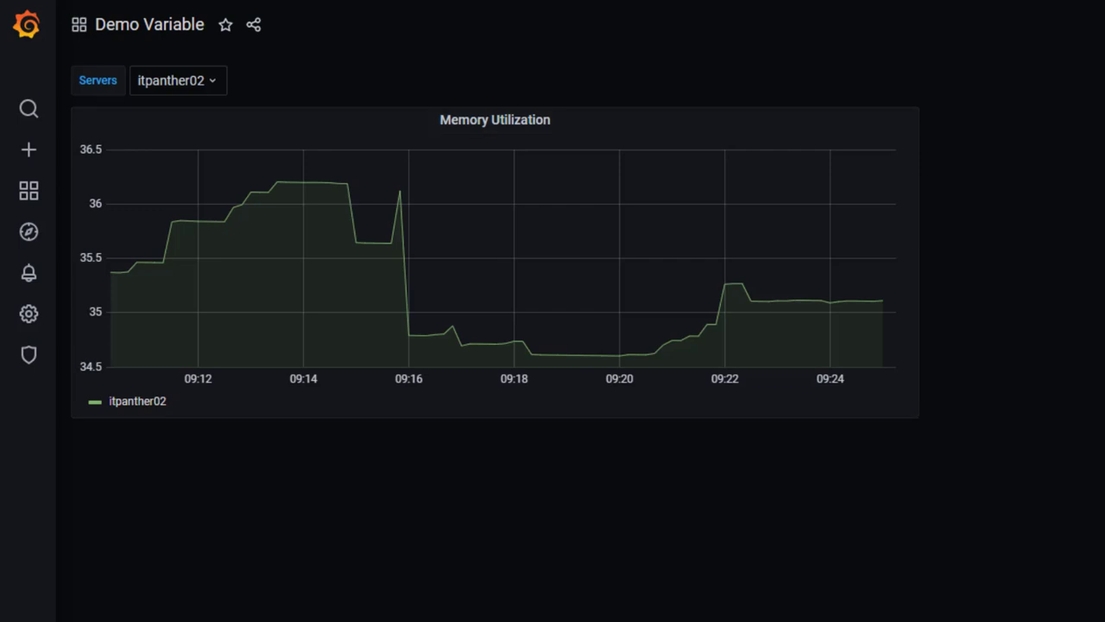
# Append $Servers to the Memory Utilization panel title and apply the change.
pyautogui.click(557, 126)
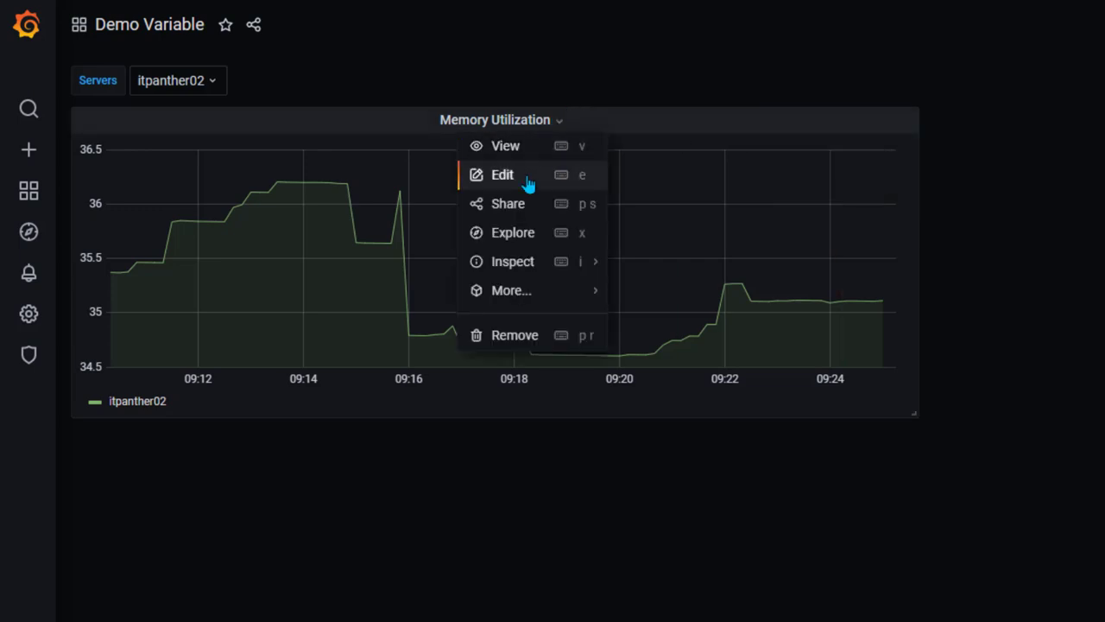
pyautogui.click(528, 175)
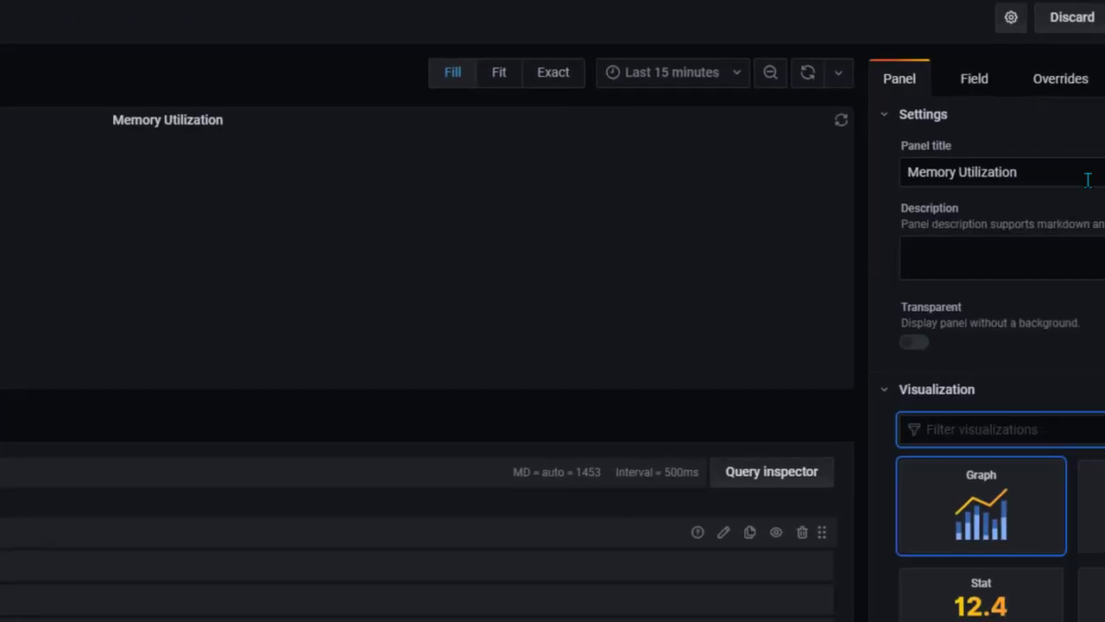
pyautogui.click(868, 175)
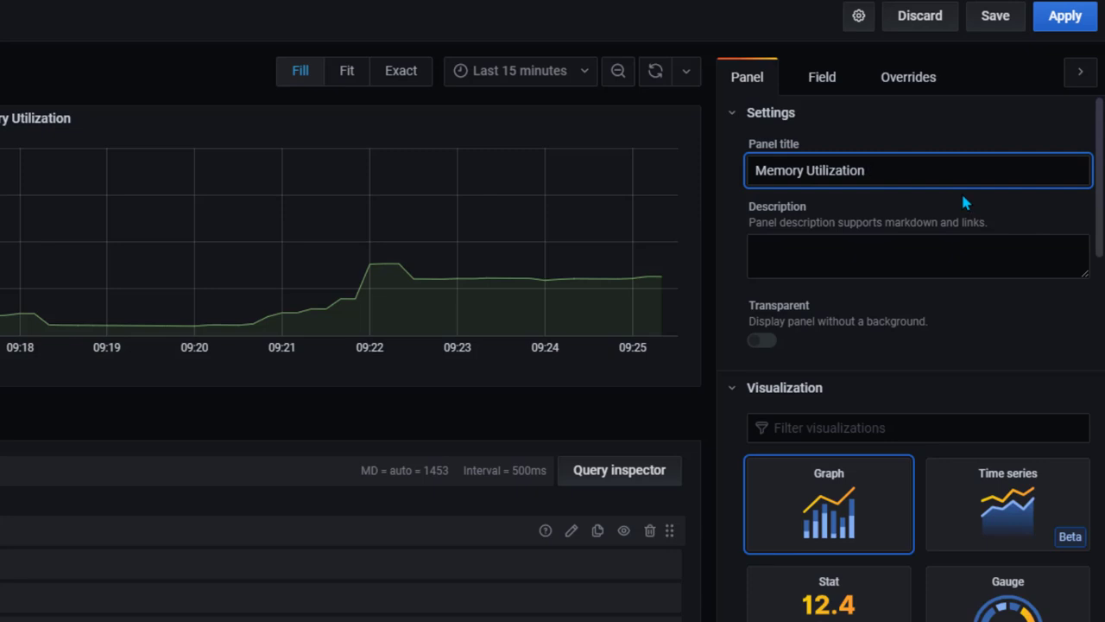
pyautogui.write('$Servers')
pyautogui.click(1065, 16)
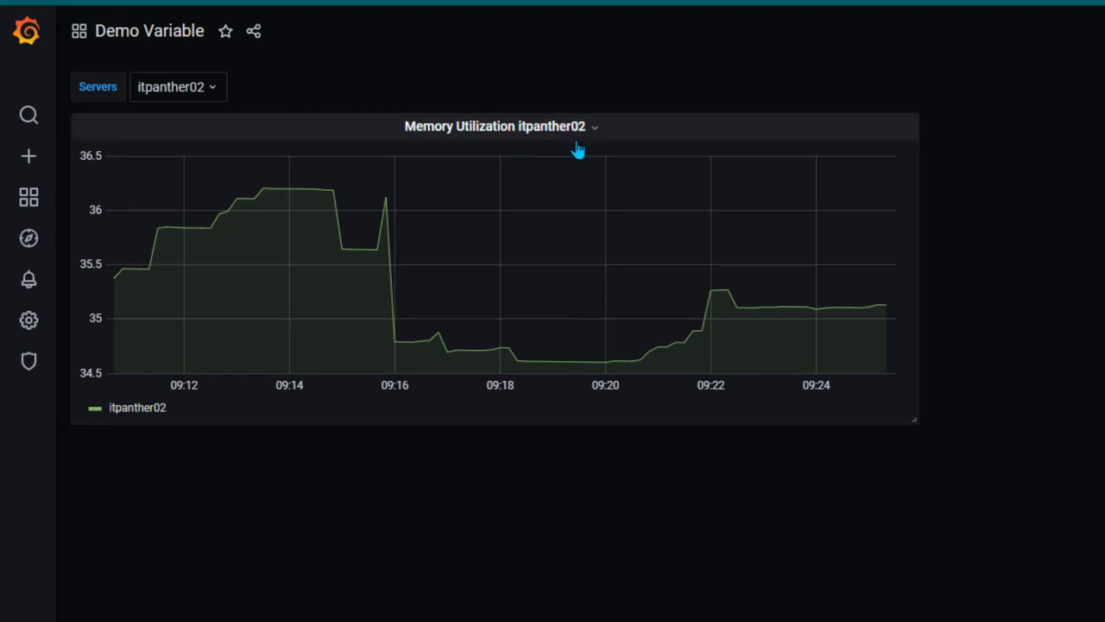
# Switch Servers to itpanther03, then back to itpanther02, and reopen the dropdown.
pyautogui.click(219, 89)
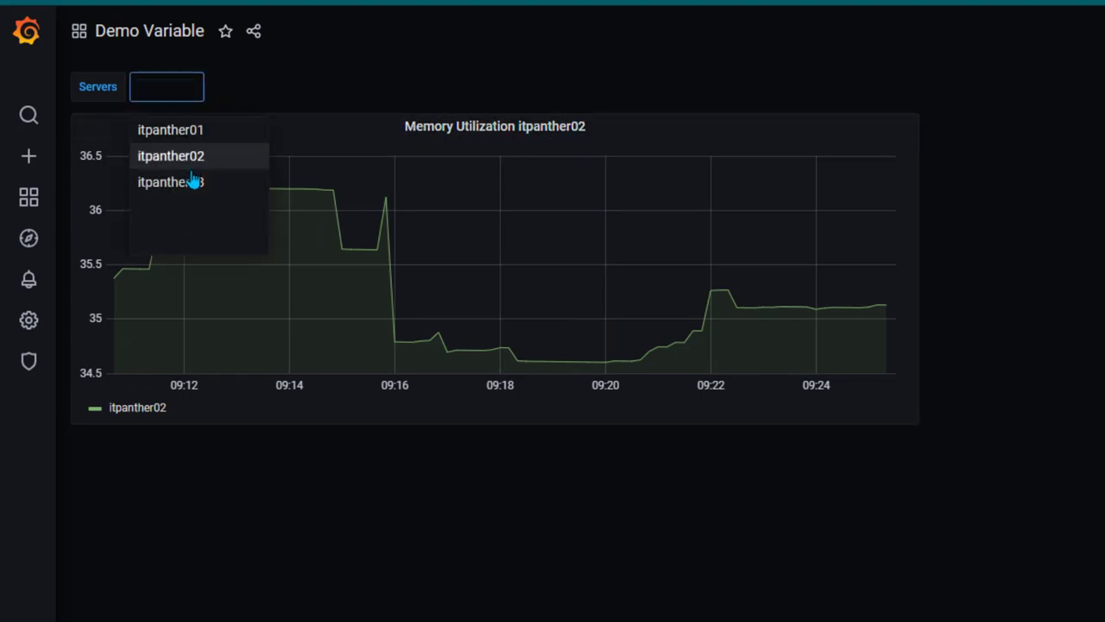
pyautogui.click(193, 182)
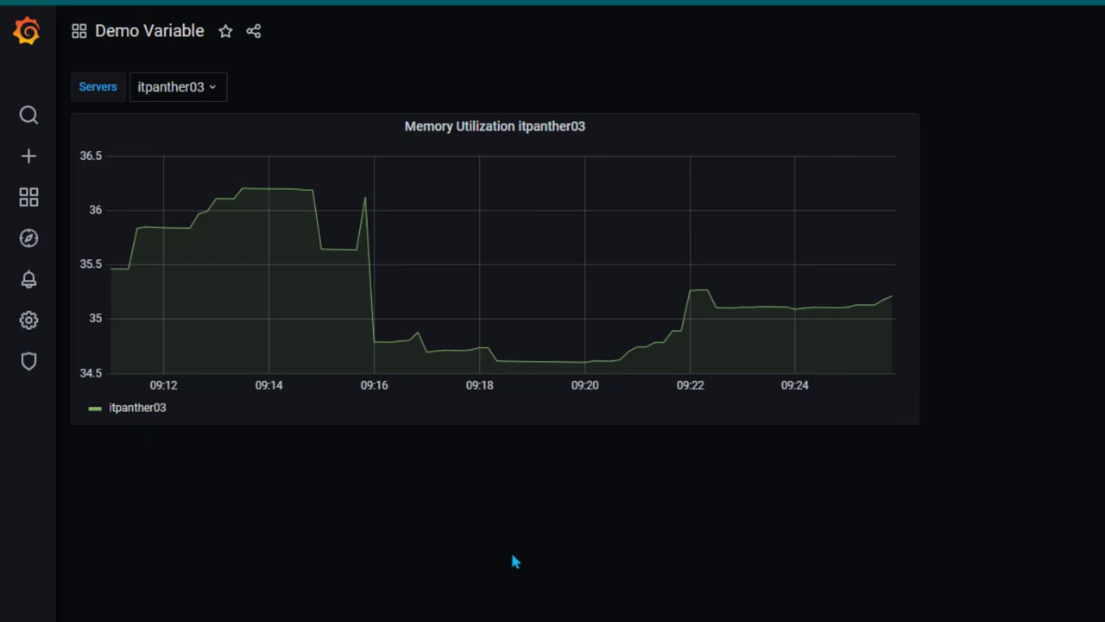
pyautogui.click(213, 88)
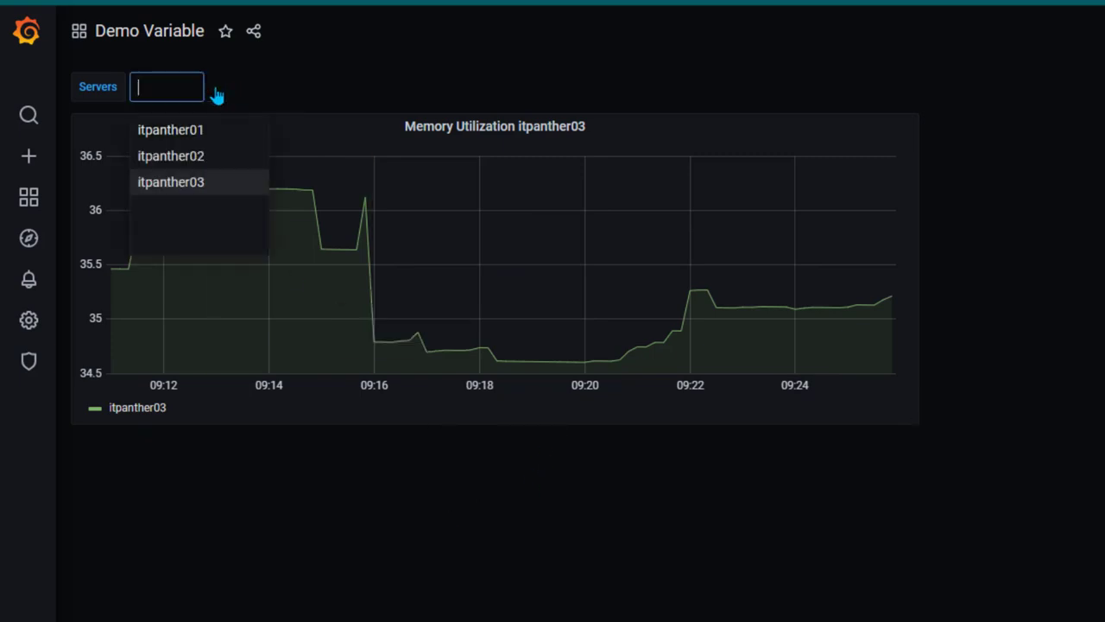
pyautogui.click(216, 156)
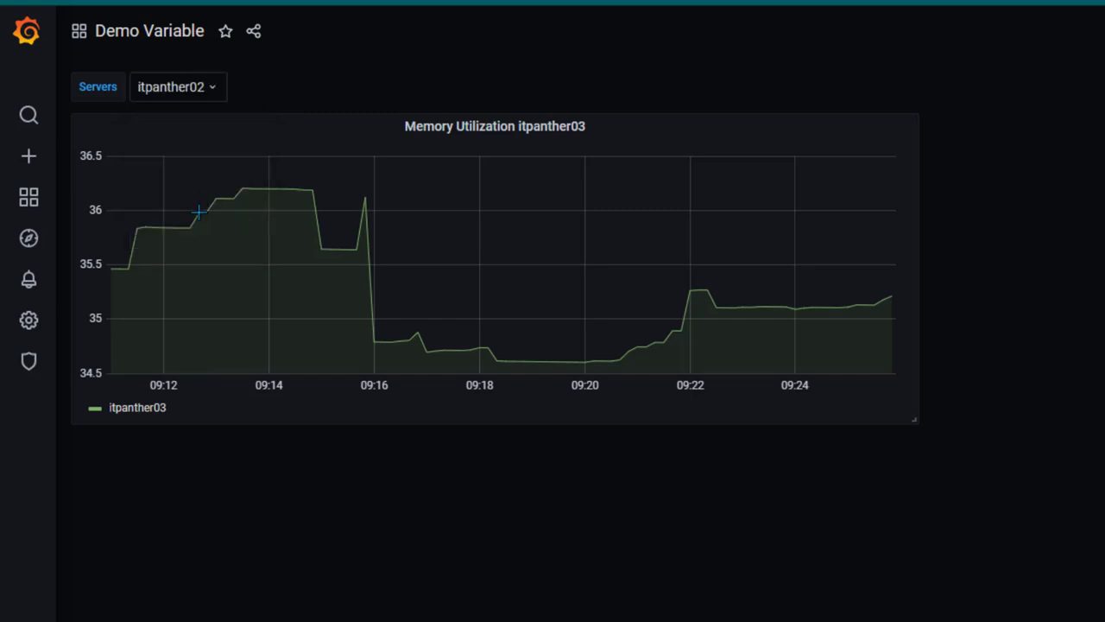
pyautogui.click(213, 88)
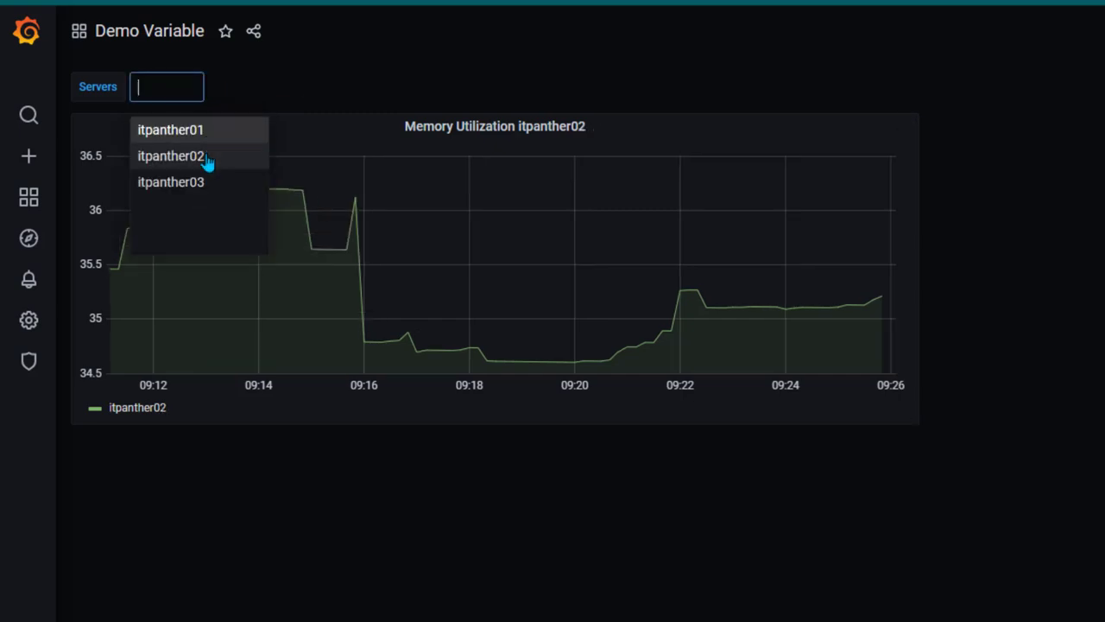
# Turn on Multi-value for the Servers variable in the dashboard's variable settings and update it.
pyautogui.click(524, 587)
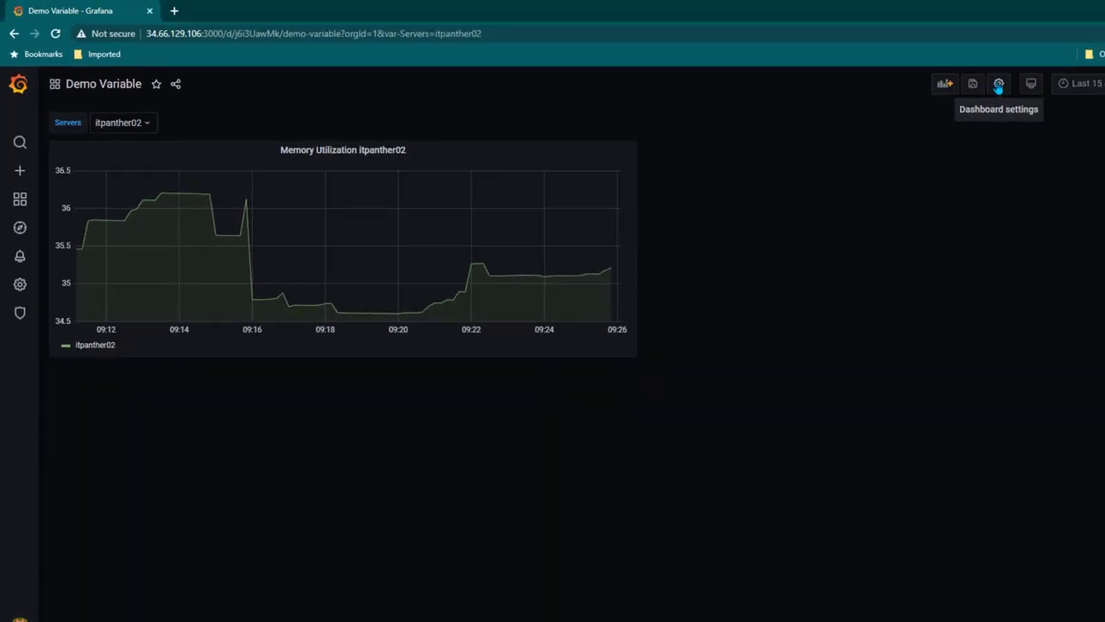
pyautogui.click(999, 84)
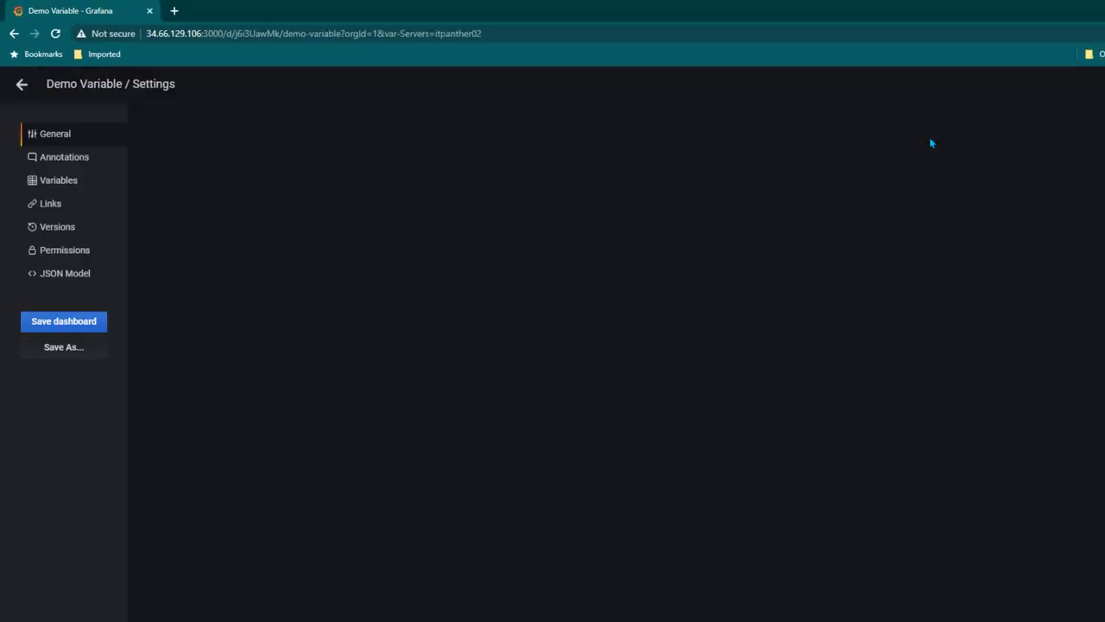
pyautogui.click(72, 183)
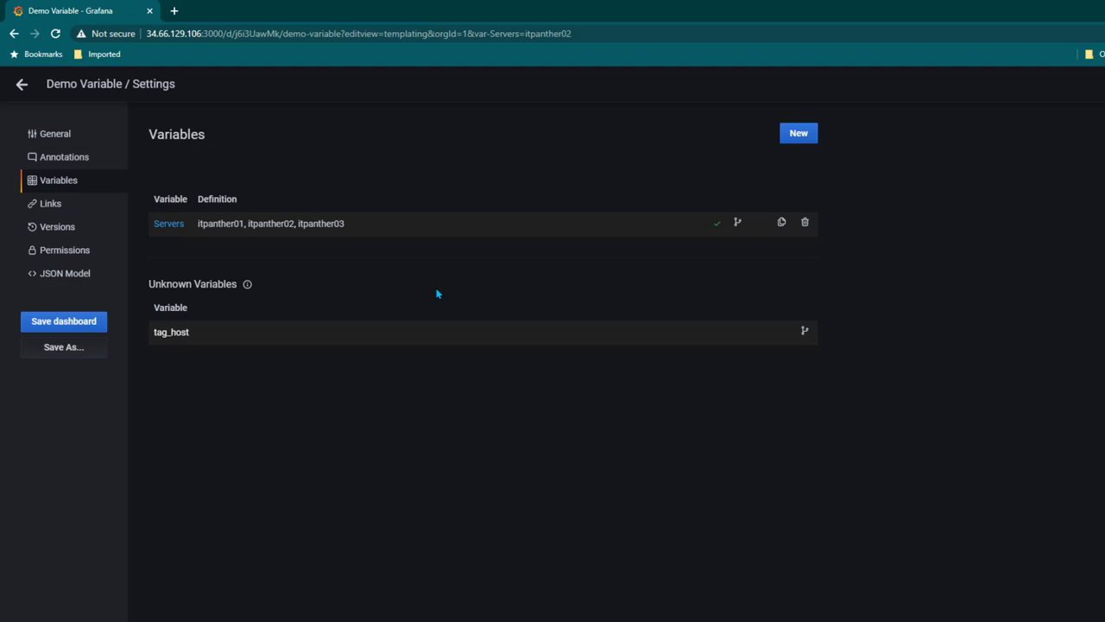
pyautogui.click(172, 224)
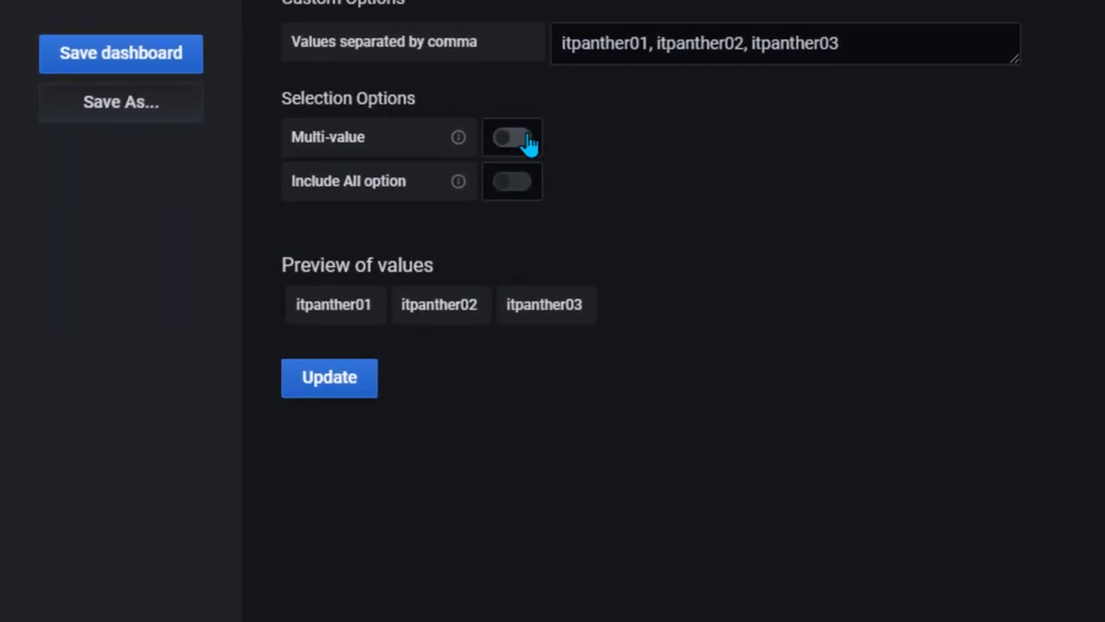
pyautogui.click(336, 380)
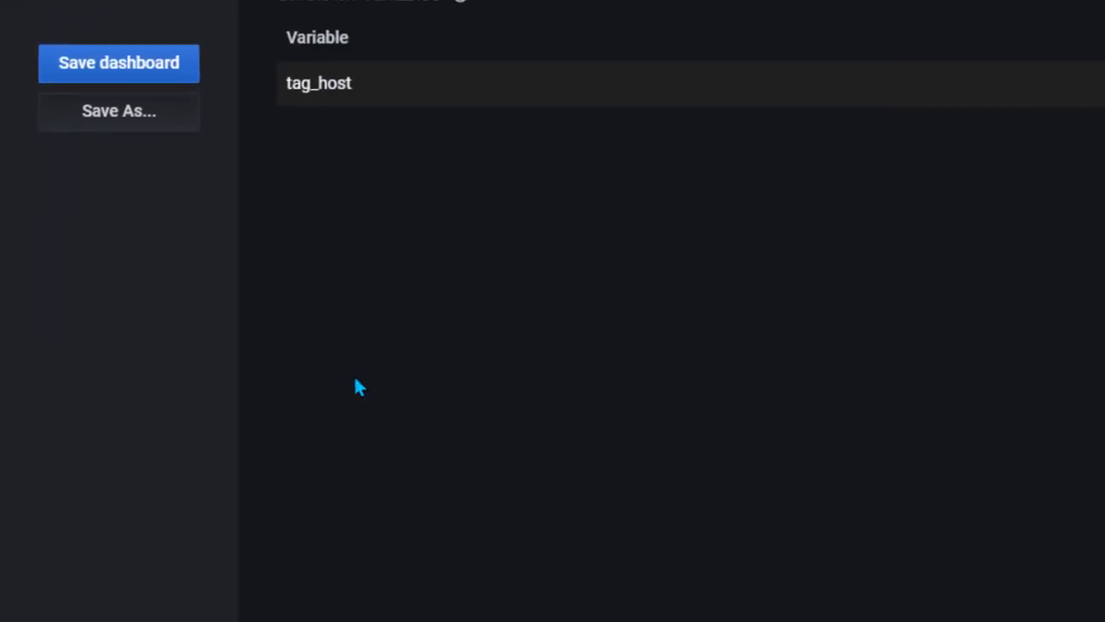
# Back on the Demo Variable dashboard, select itpanther02 and itpanther03 in the Servers filter.
pyautogui.click(13, 99)
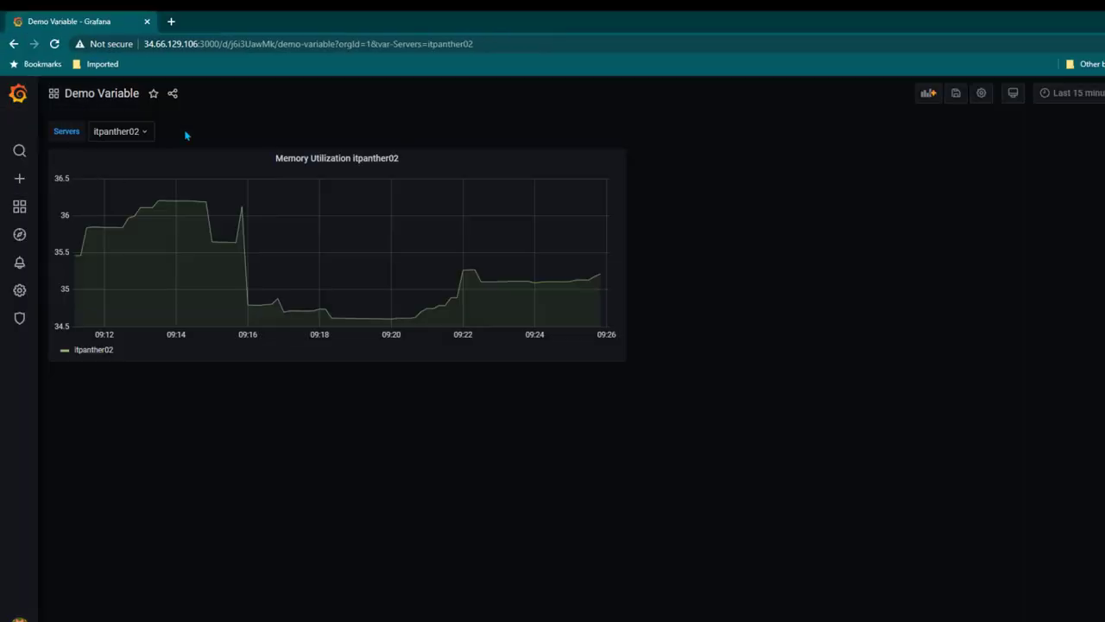
pyautogui.click(144, 132)
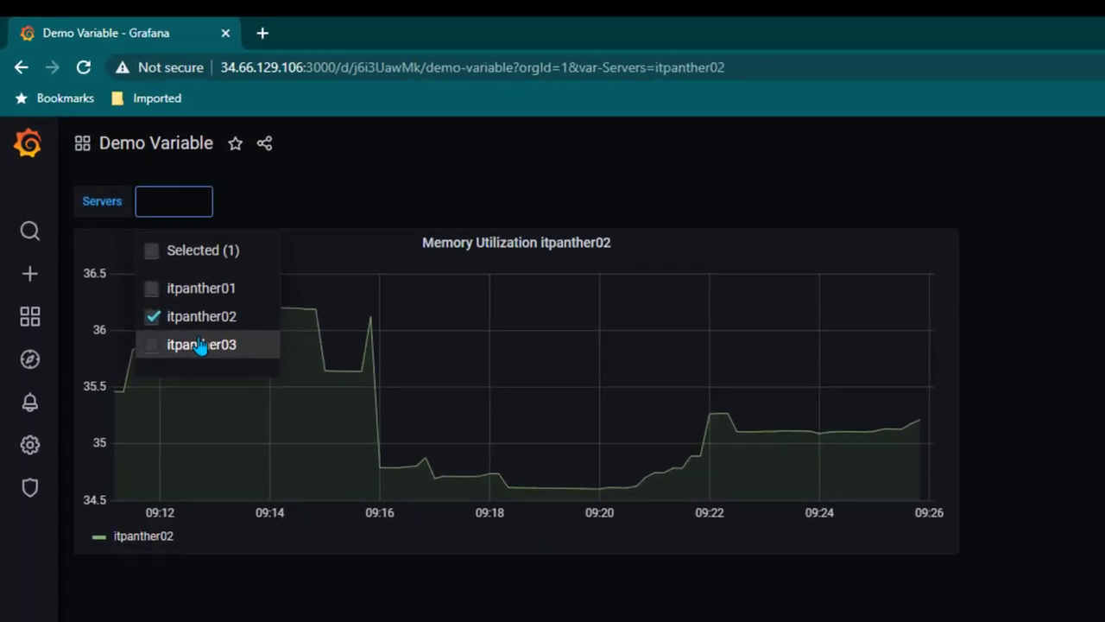
pyautogui.click(130, 226)
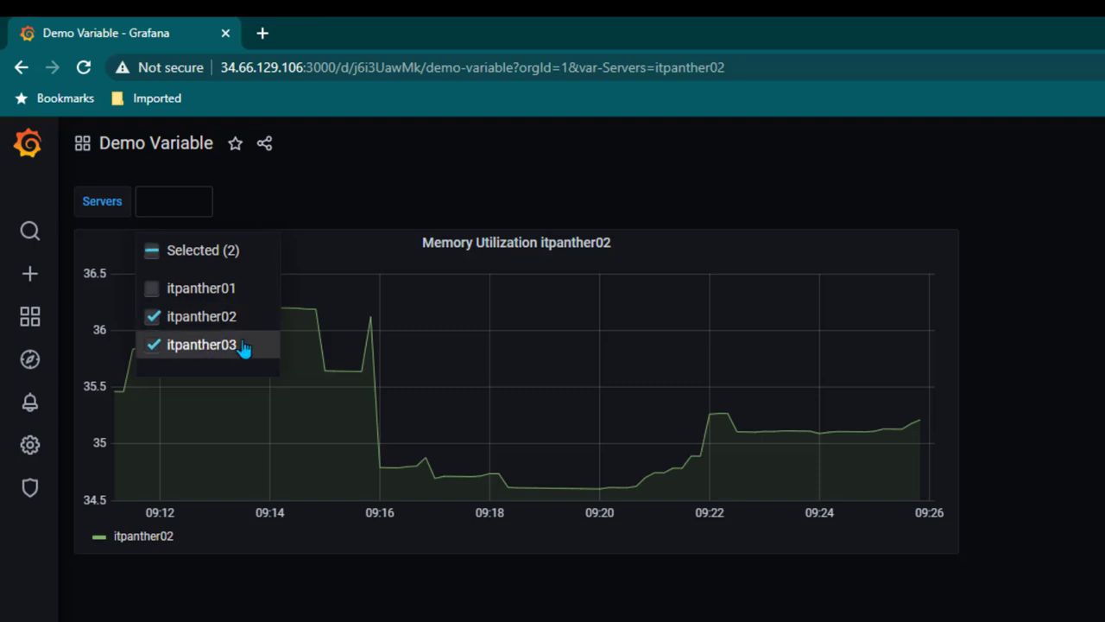
pyautogui.press('Escape')
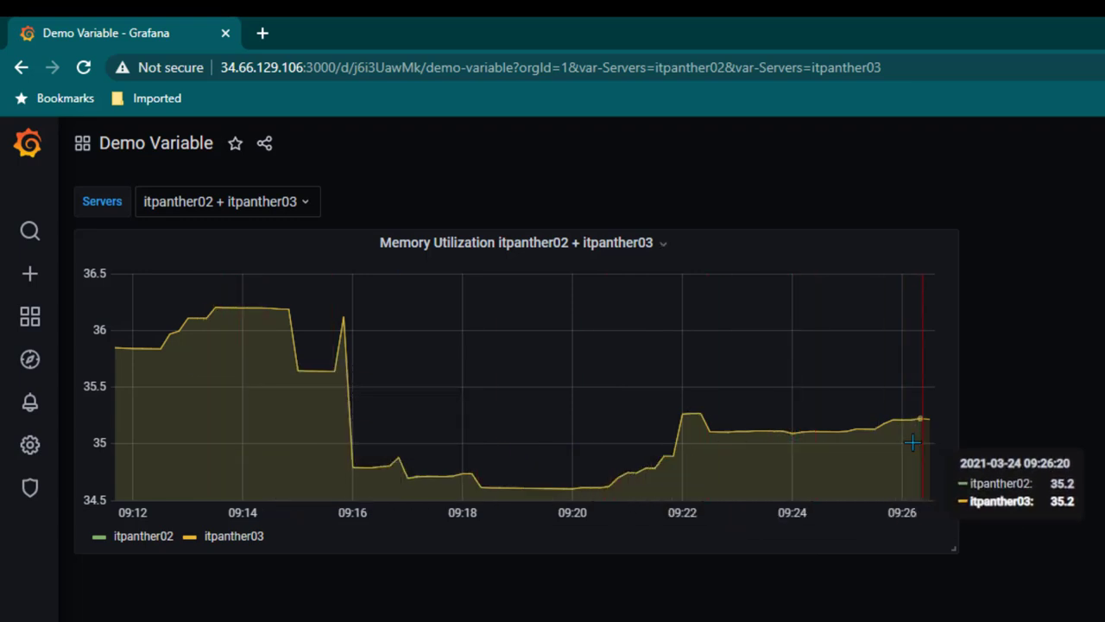
# Switch the Servers selection to itpanther03 and itpanther01, then add itpanther02 back.
pyautogui.click(305, 204)
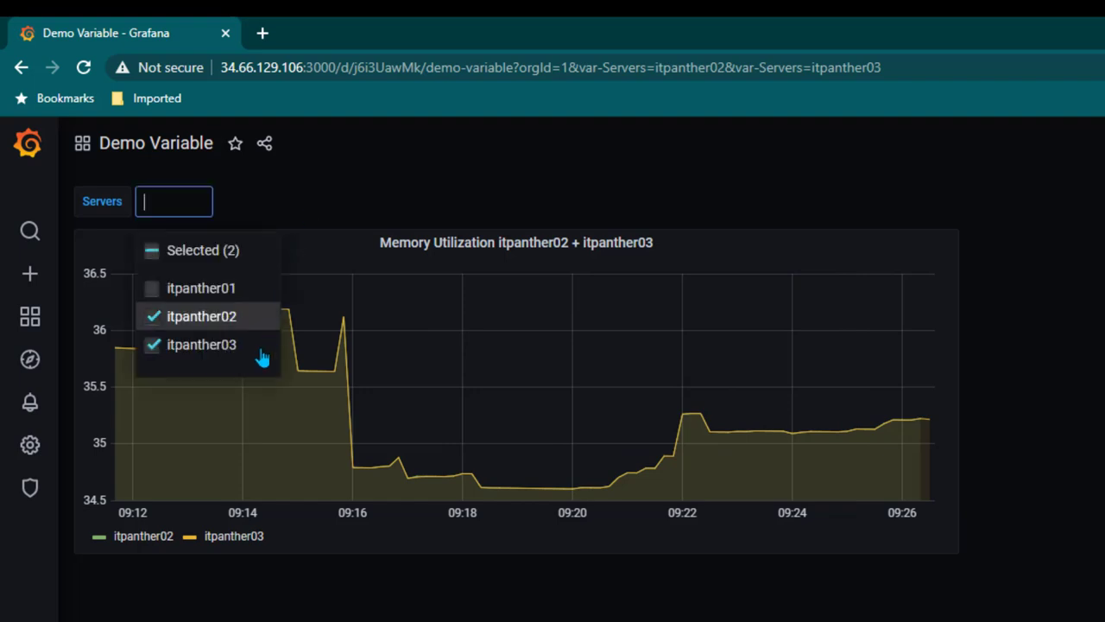
pyautogui.click(214, 293)
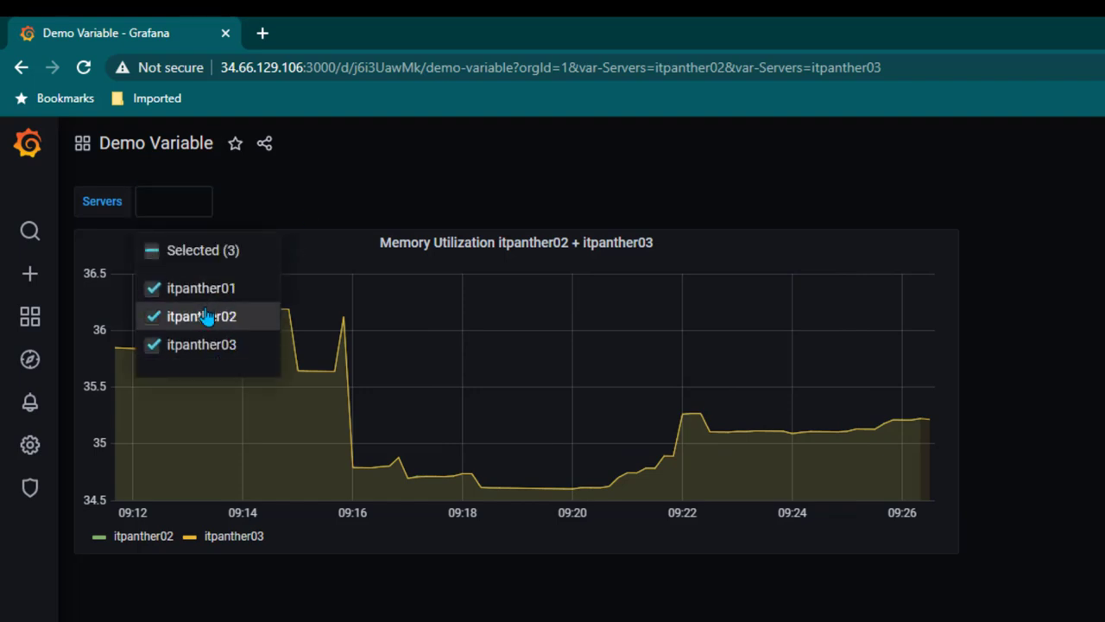
pyautogui.click(207, 317)
pyautogui.click(395, 516)
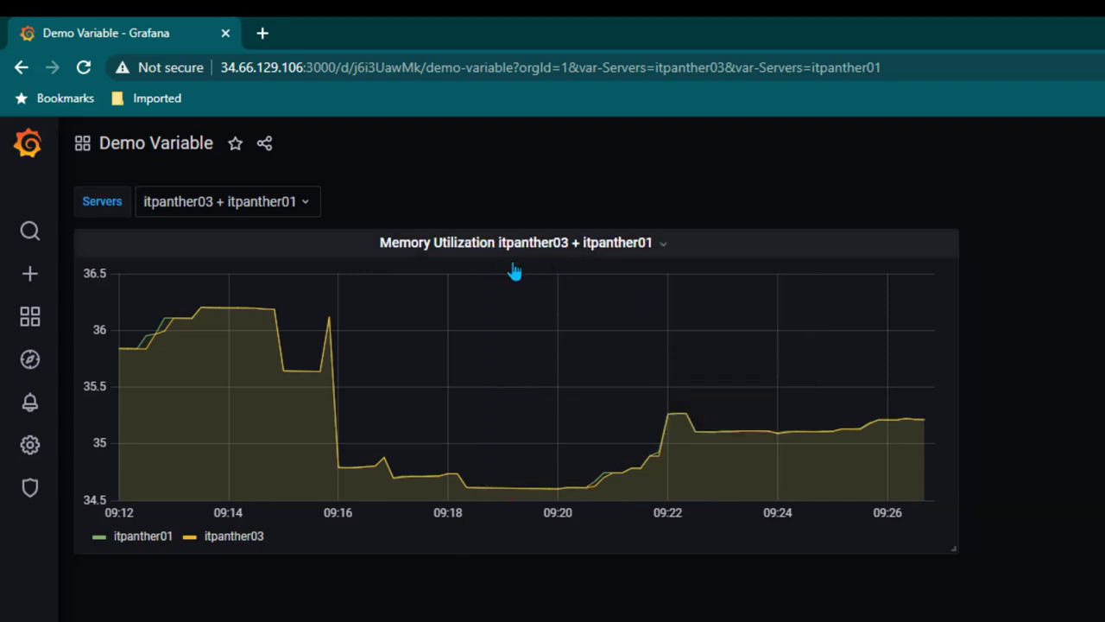
pyautogui.click(305, 202)
pyautogui.click(197, 318)
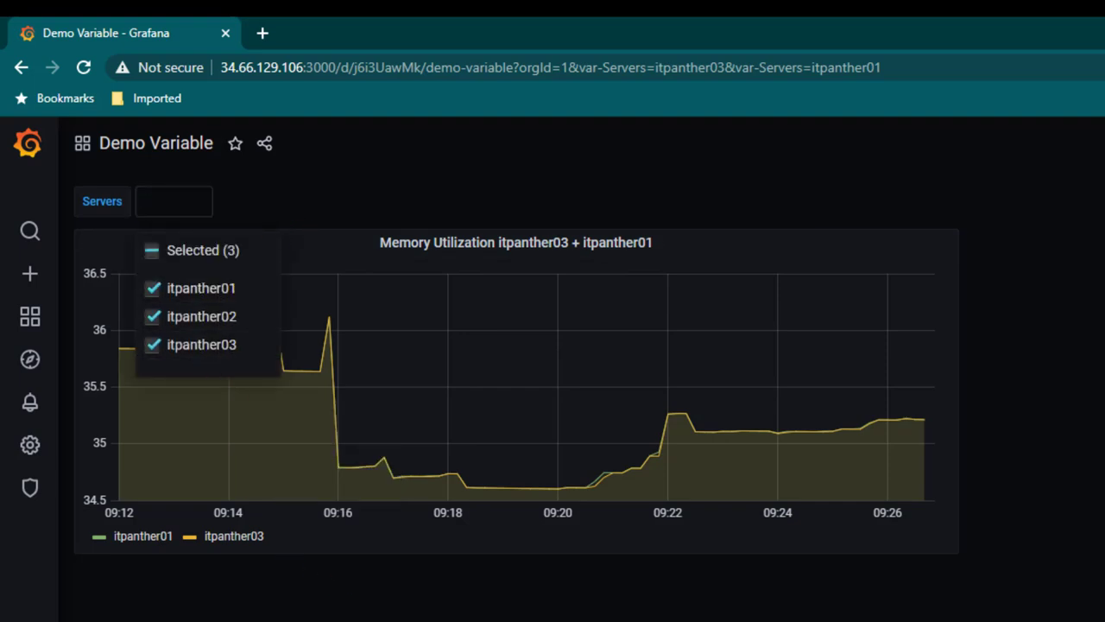
pyautogui.click(234, 398)
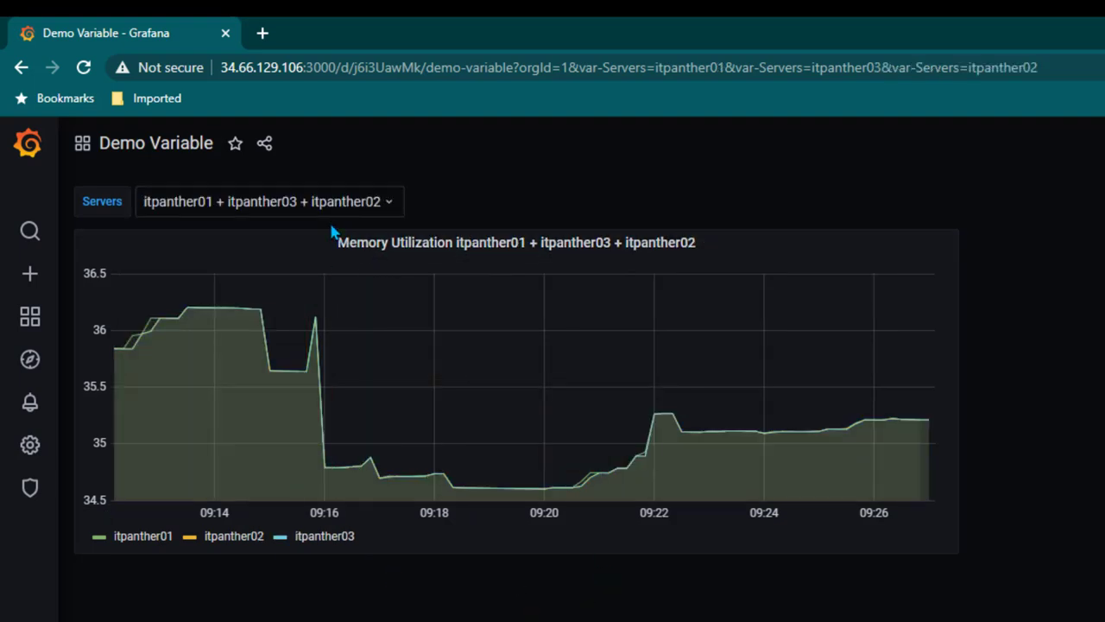
# Toggle itpanther01 off and on, keeping itpanther01, itpanther02 and itpanther03 all selected.
pyautogui.click(383, 204)
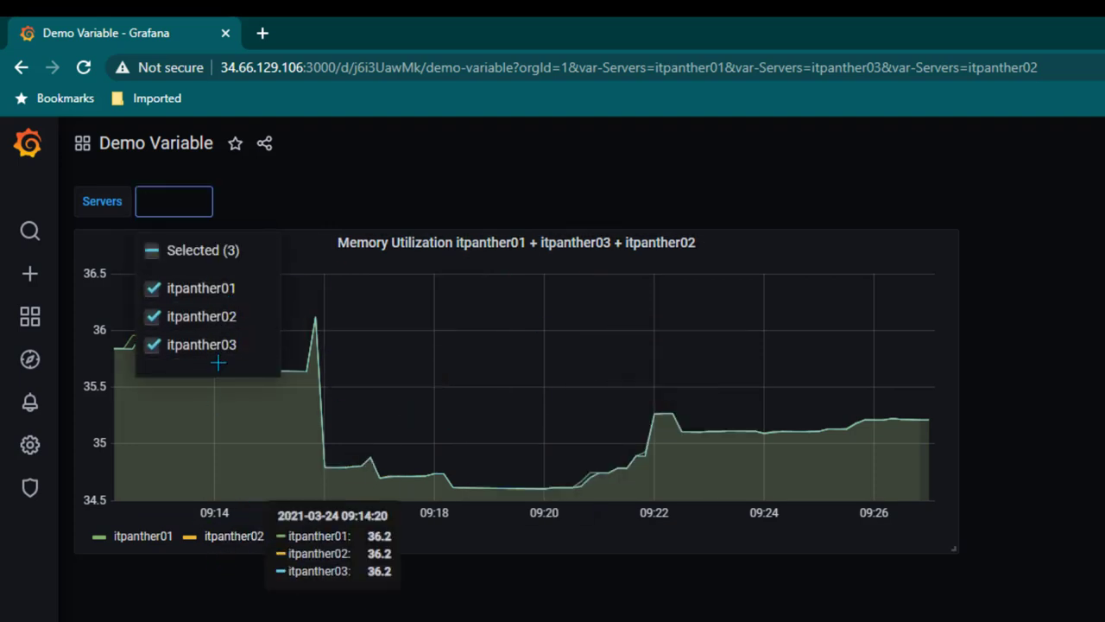
pyautogui.click(217, 294)
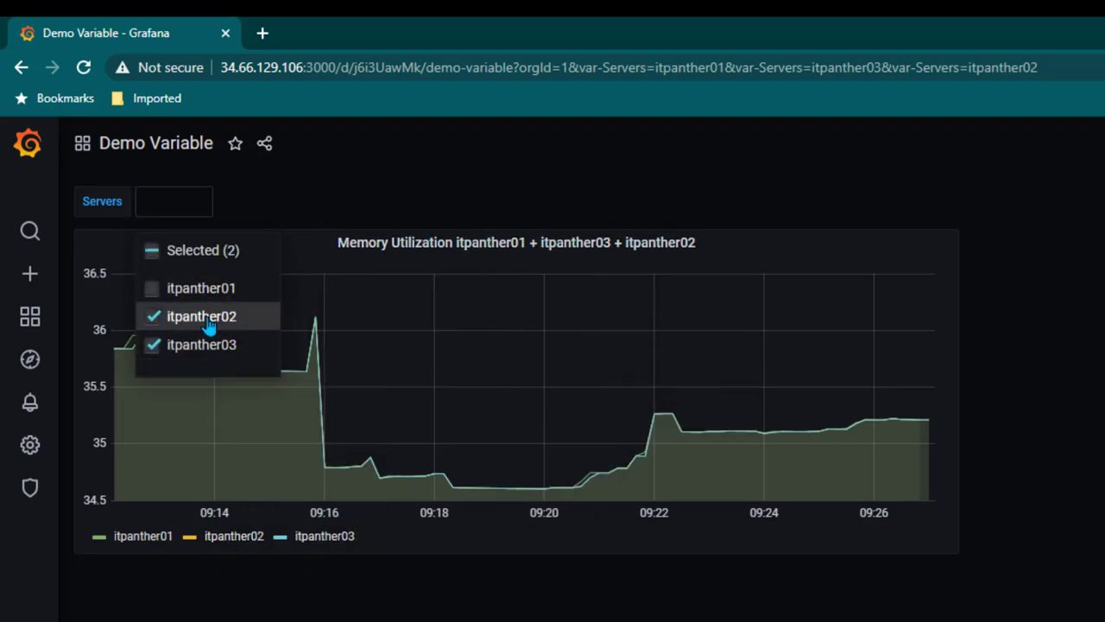
pyautogui.click(204, 293)
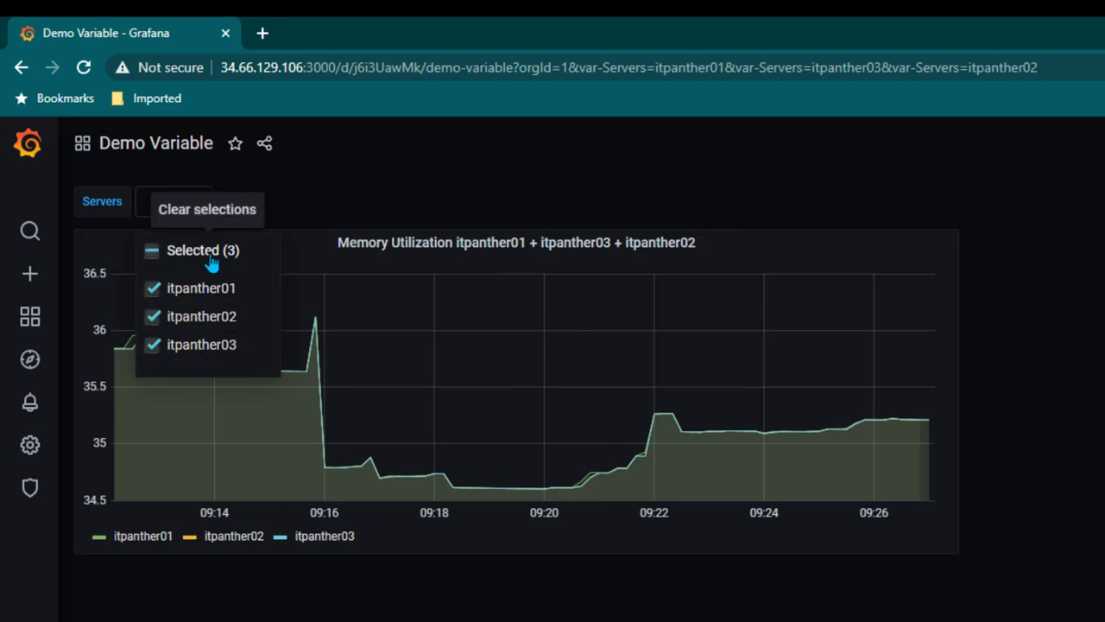
pyautogui.press('Escape')
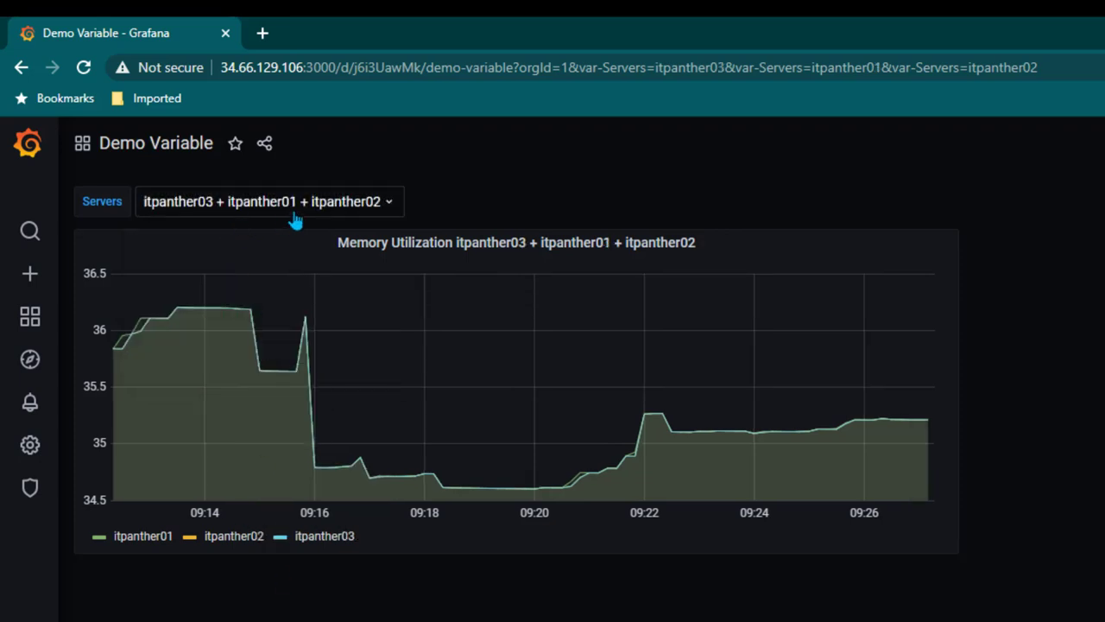
pyautogui.click(322, 207)
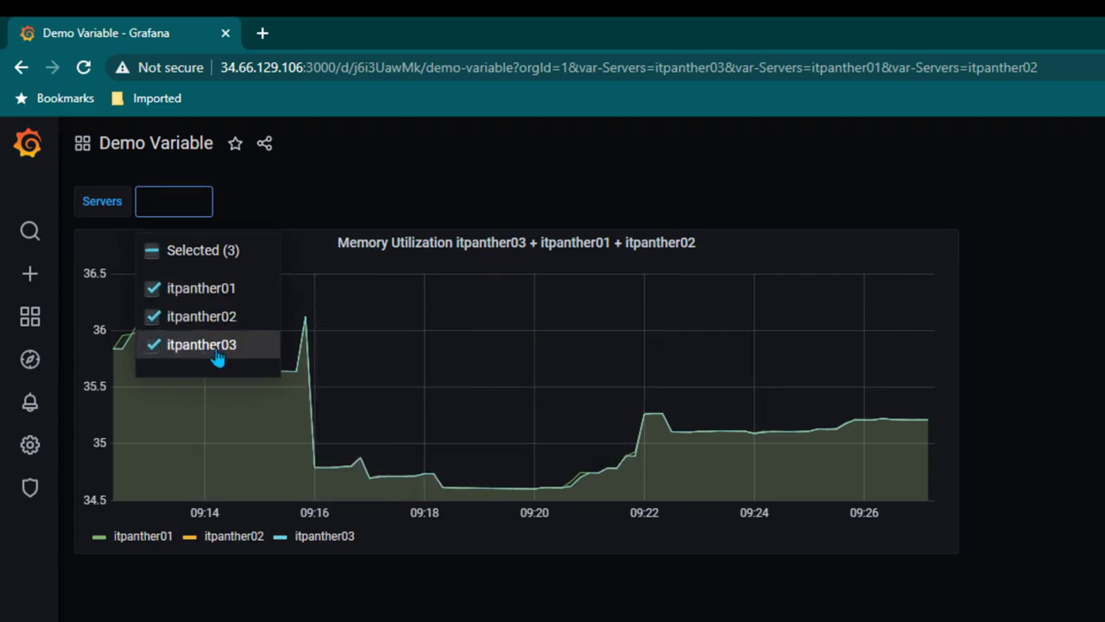
pyautogui.click(198, 230)
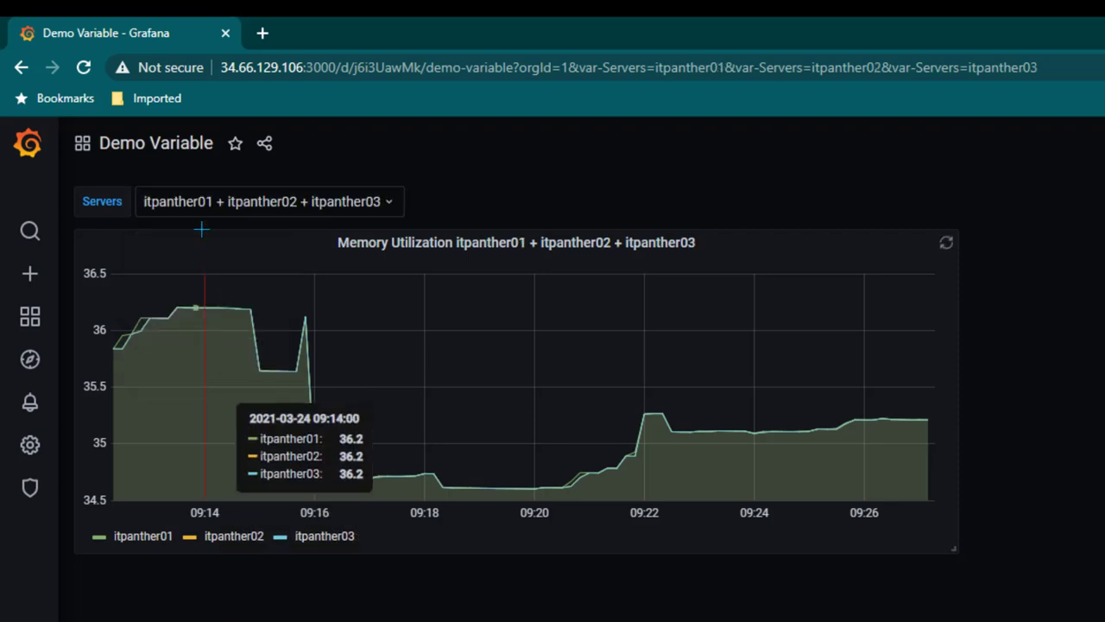
pyautogui.click(273, 213)
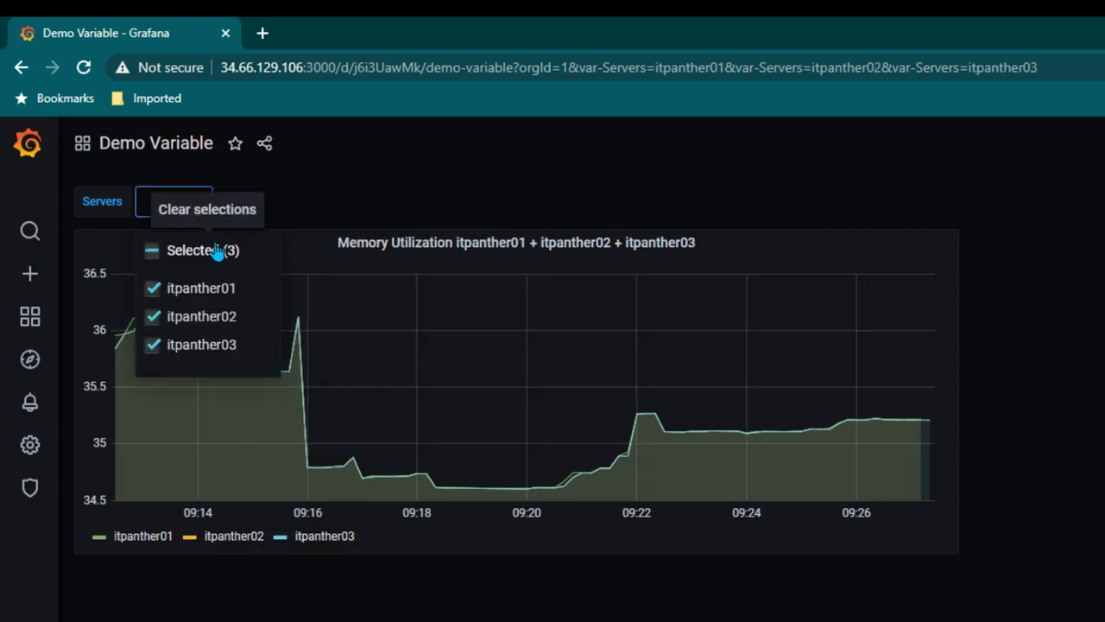
pyautogui.click(310, 183)
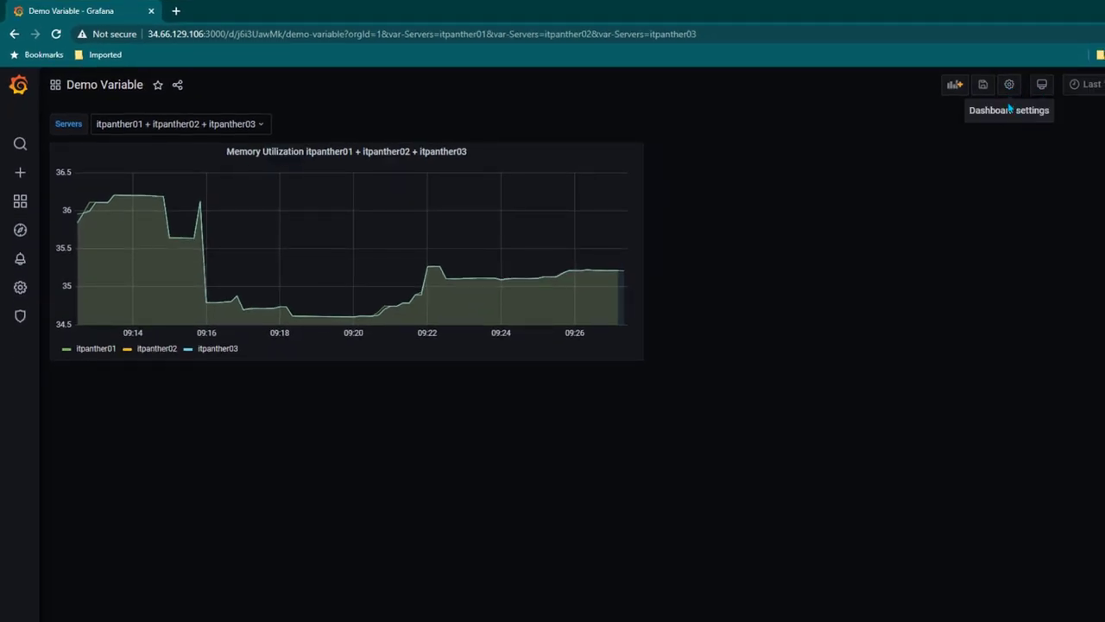
# Switch on Include All option for the Servers variable, update it, and return to the dashboard.
pyautogui.click(1009, 86)
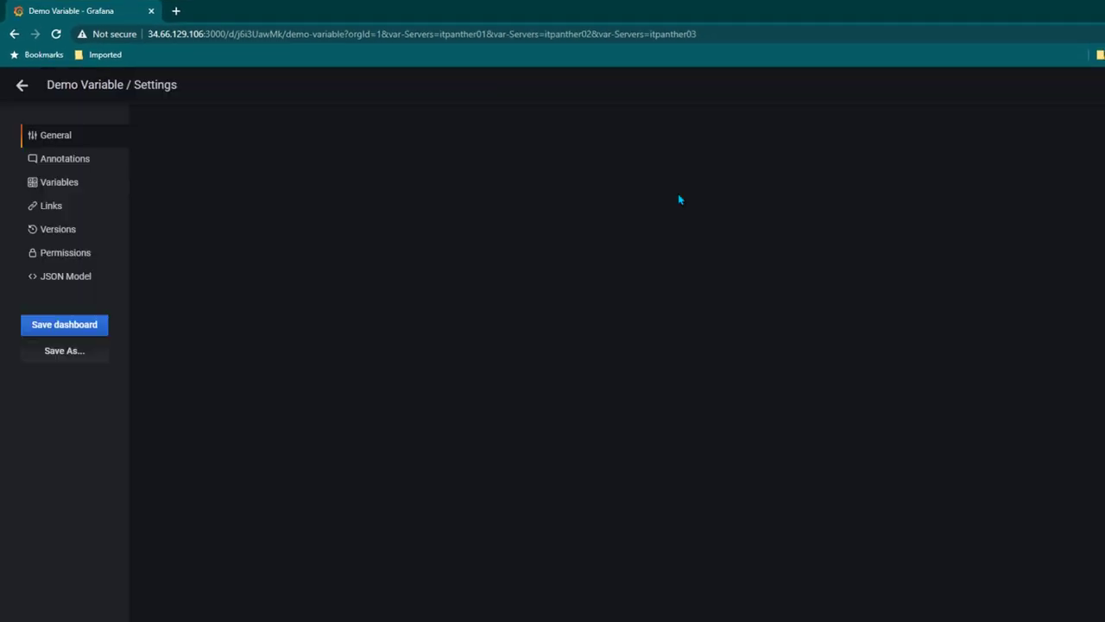
pyautogui.click(57, 186)
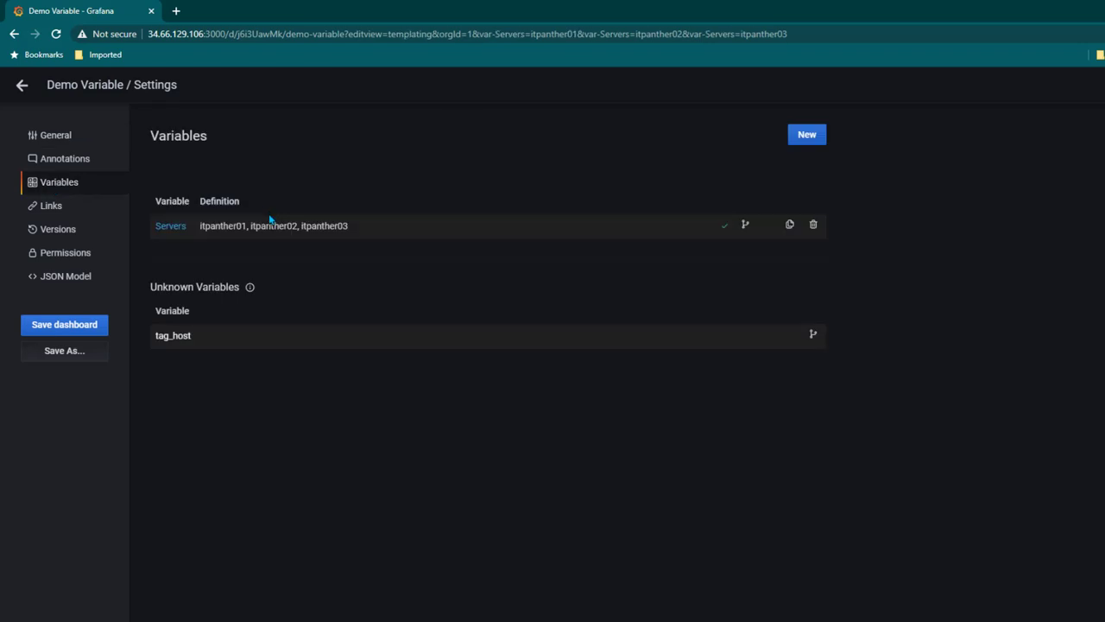
pyautogui.click(171, 227)
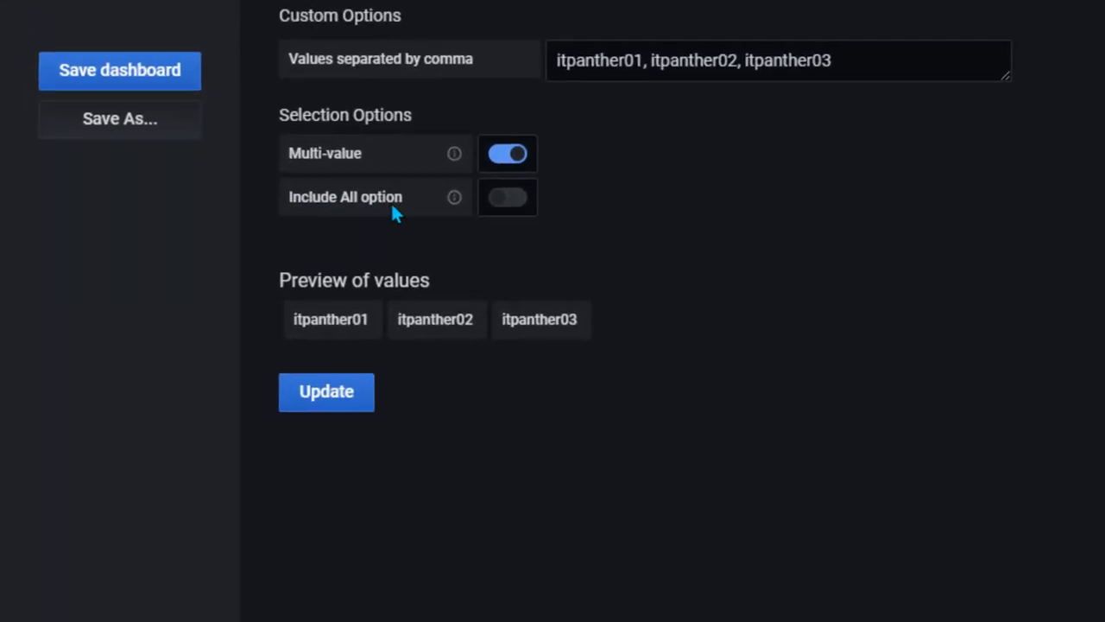
pyautogui.click(517, 198)
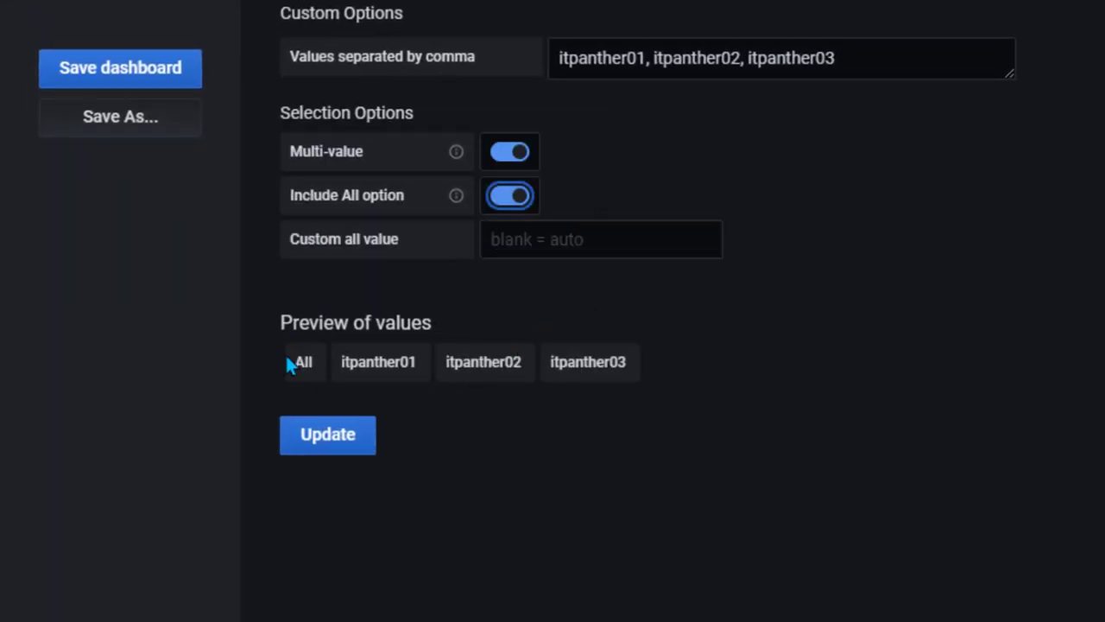
pyautogui.click(338, 447)
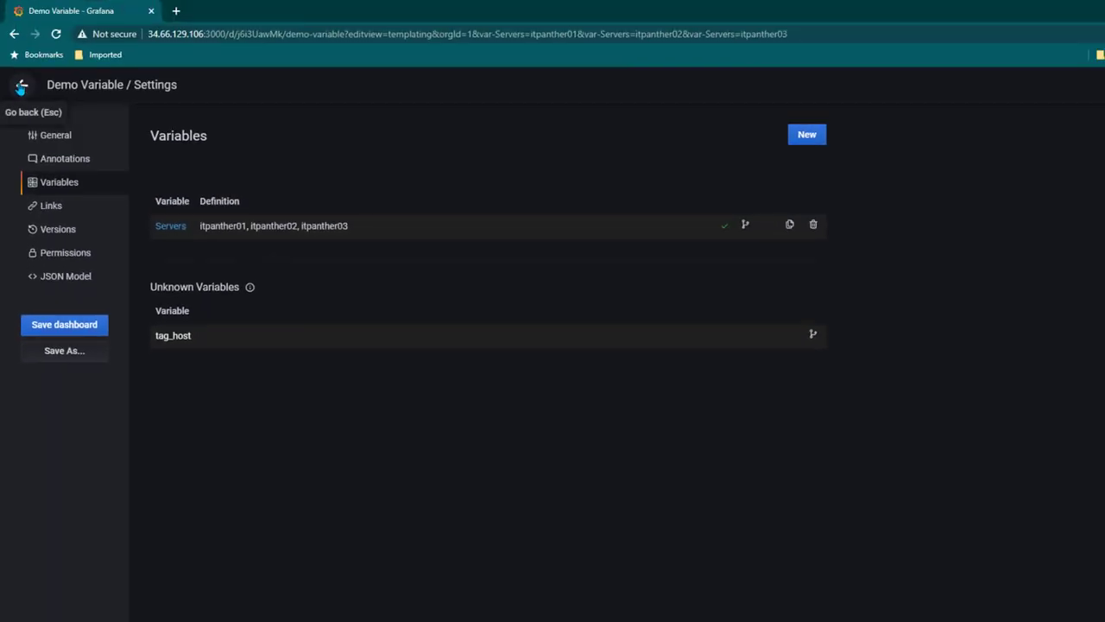
pyautogui.click(21, 87)
# Try the Servers filter with All, then only itpanther01, then All again.
pyautogui.click(216, 123)
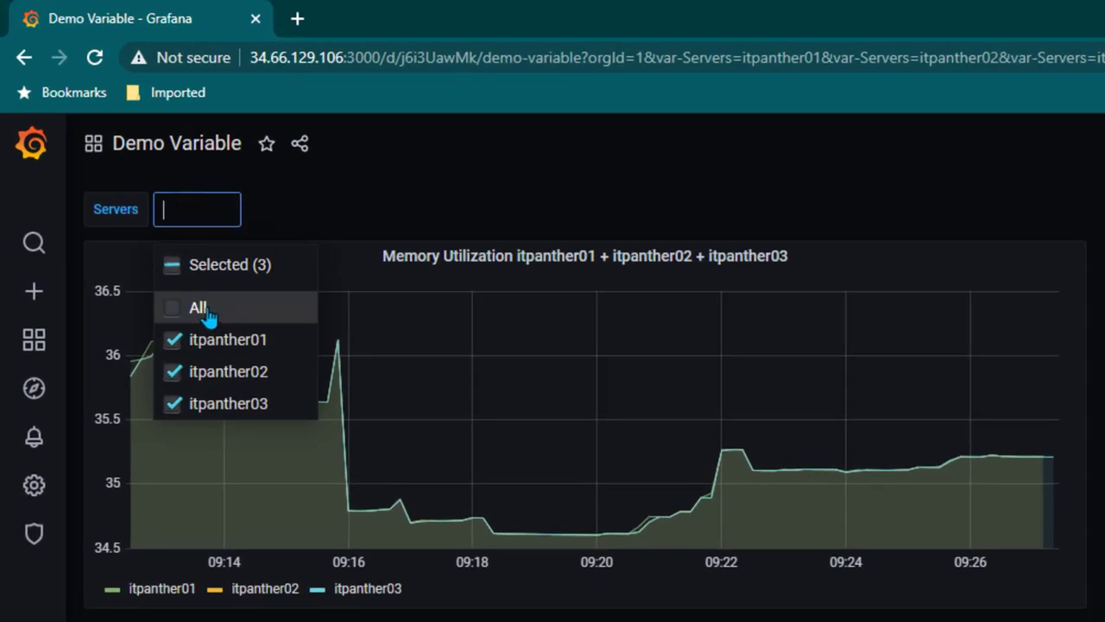
pyautogui.click(206, 310)
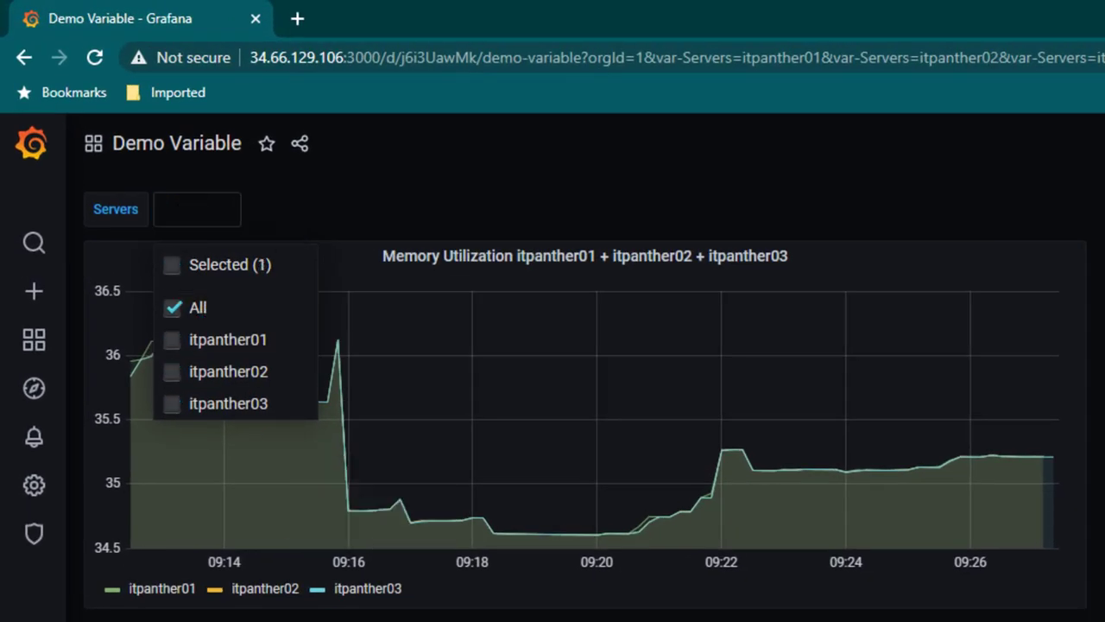
pyautogui.click(432, 224)
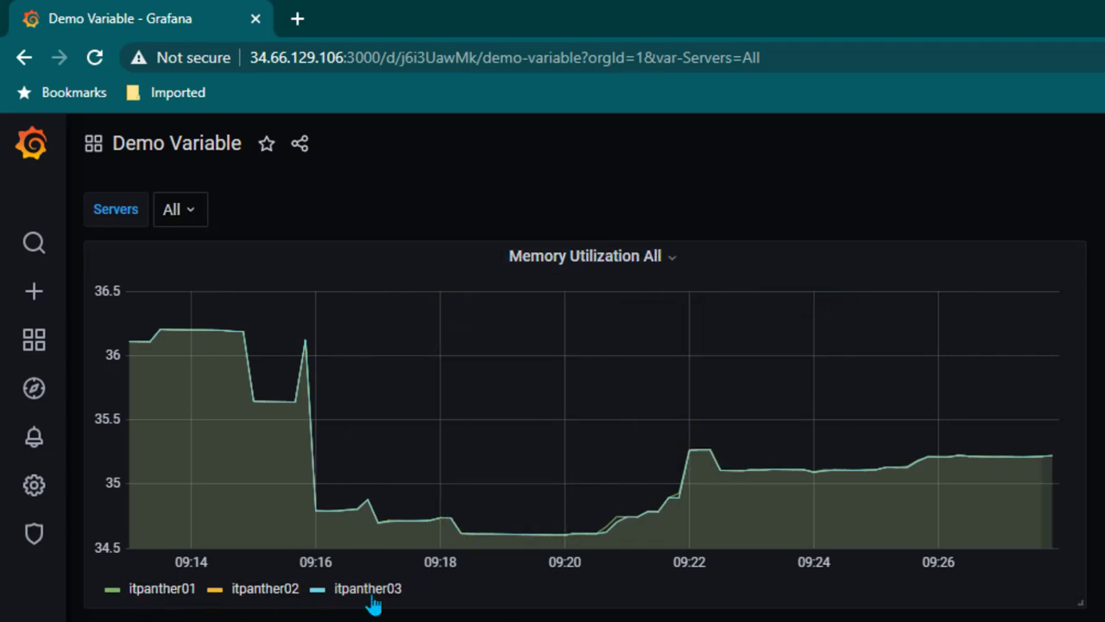
pyautogui.click(200, 210)
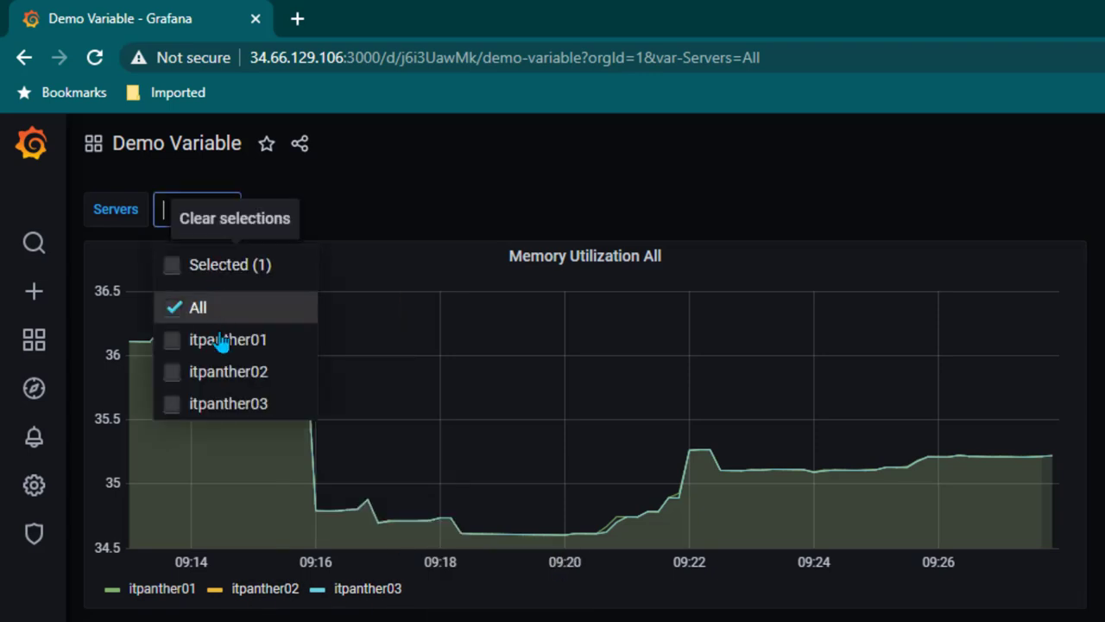
pyautogui.click(218, 342)
pyautogui.click(582, 472)
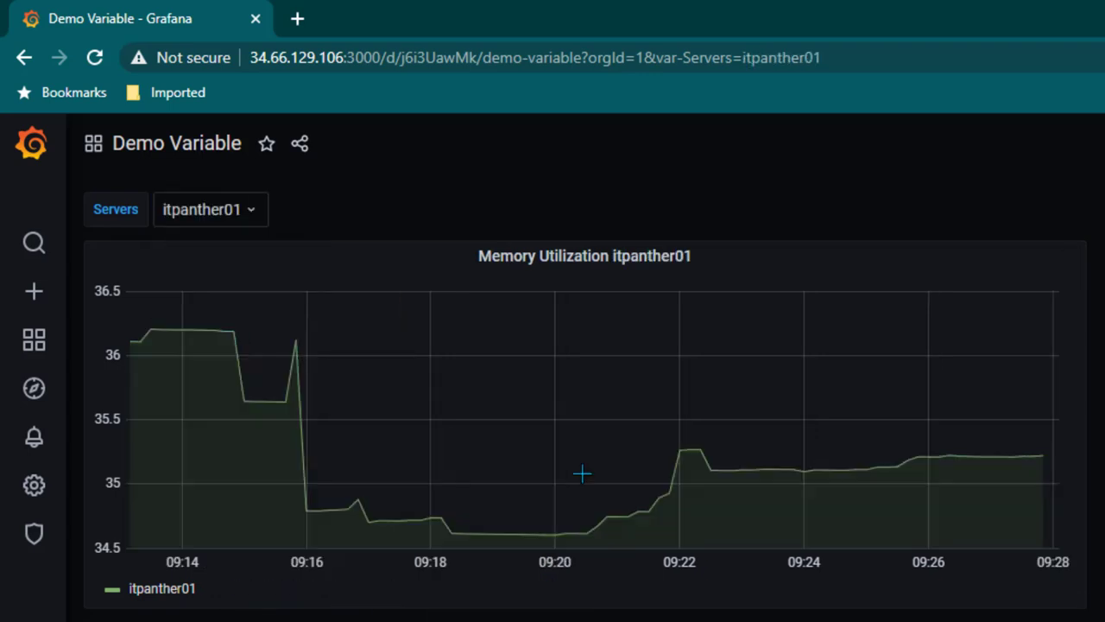
pyautogui.click(247, 207)
pyautogui.click(198, 308)
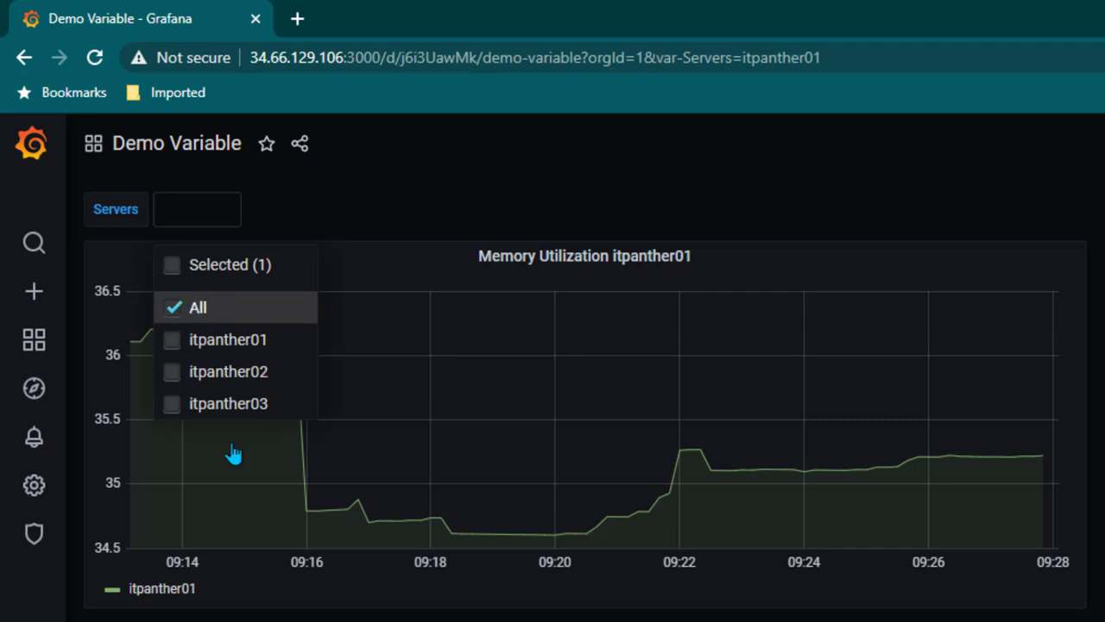
pyautogui.click(230, 451)
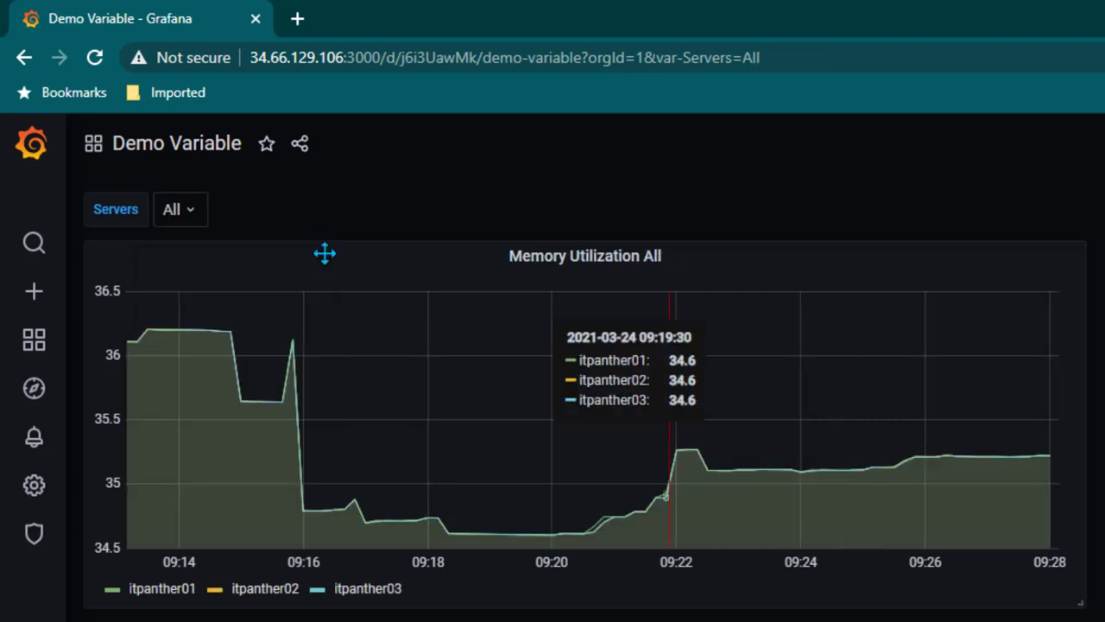
# Filter the Memory Utilization panel to itpanther03 and itpanther01.
pyautogui.click(198, 209)
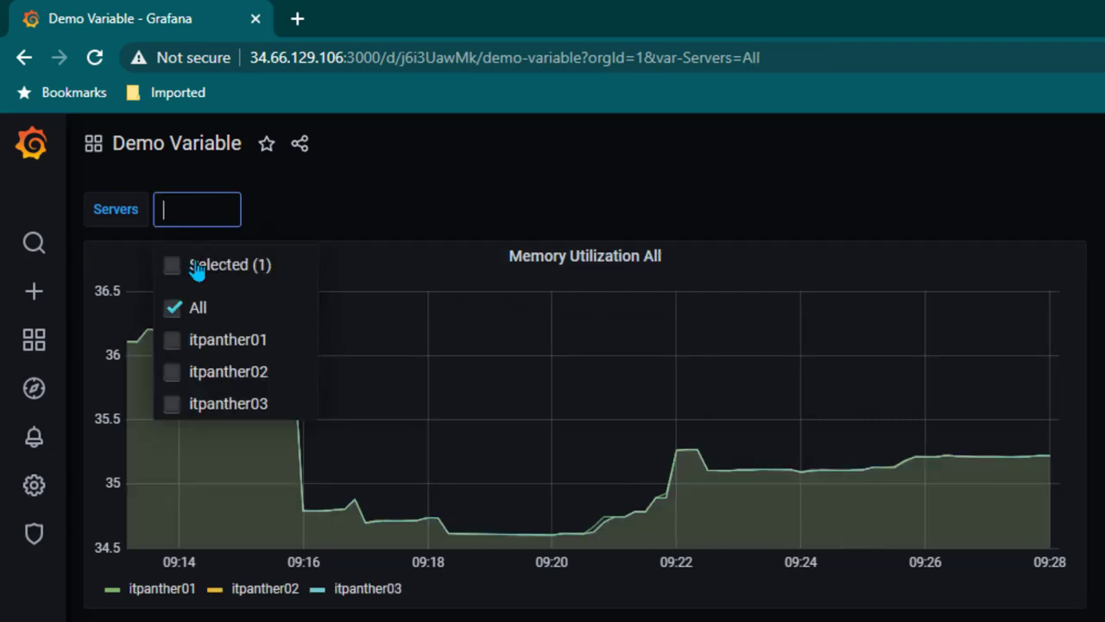
pyautogui.click(223, 400)
pyautogui.click(226, 340)
pyautogui.click(388, 613)
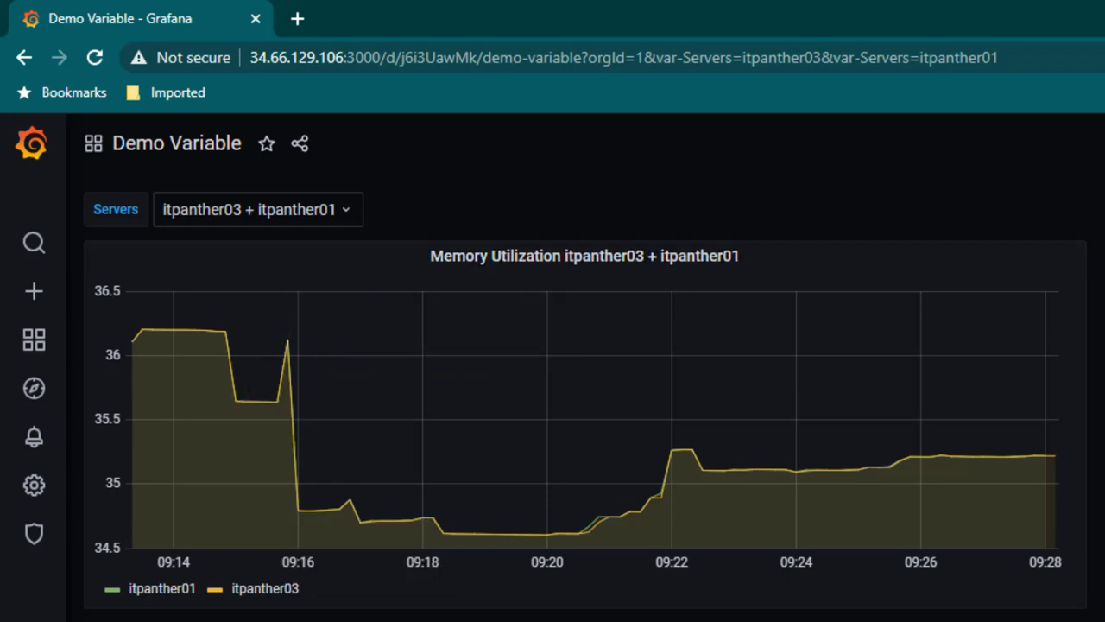
# Open the Servers variable editor with the d s shortcut and select its comma-separated values.
pyautogui.press('d')
pyautogui.press('s')
pyautogui.click(95, 311)
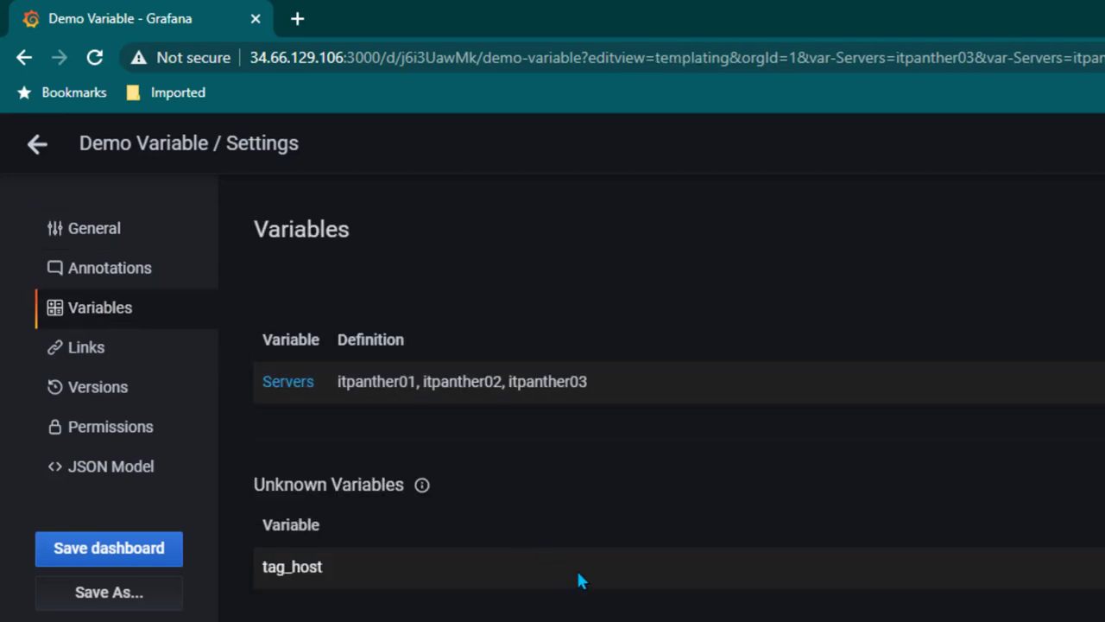
pyautogui.click(284, 383)
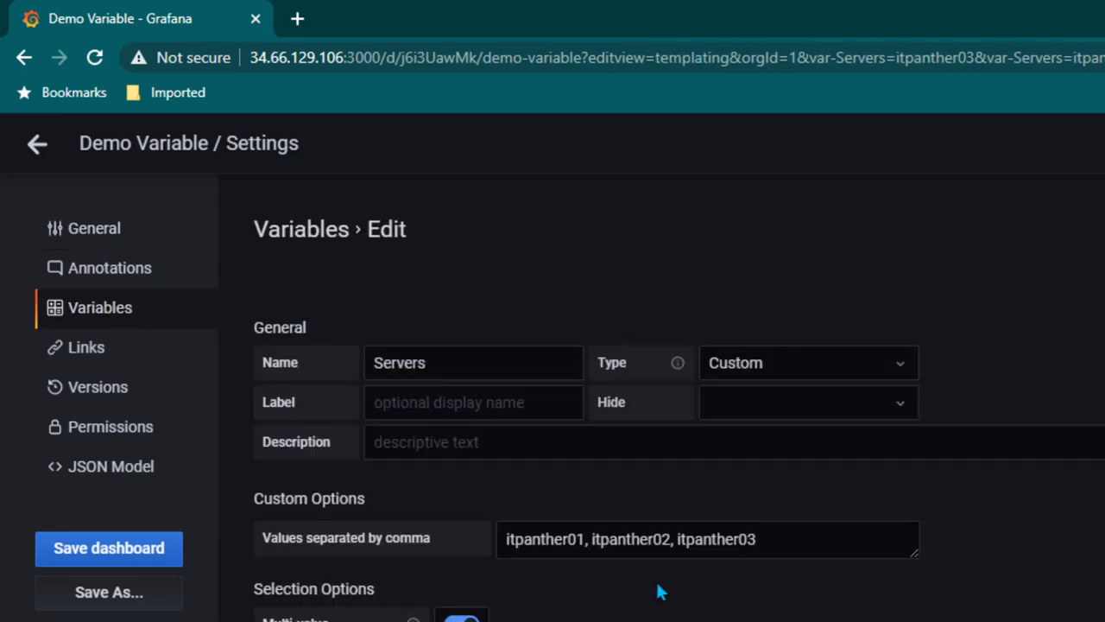
pyautogui.moveTo(793, 546); pyautogui.dragTo(500, 541)
pyautogui.press('Escape')
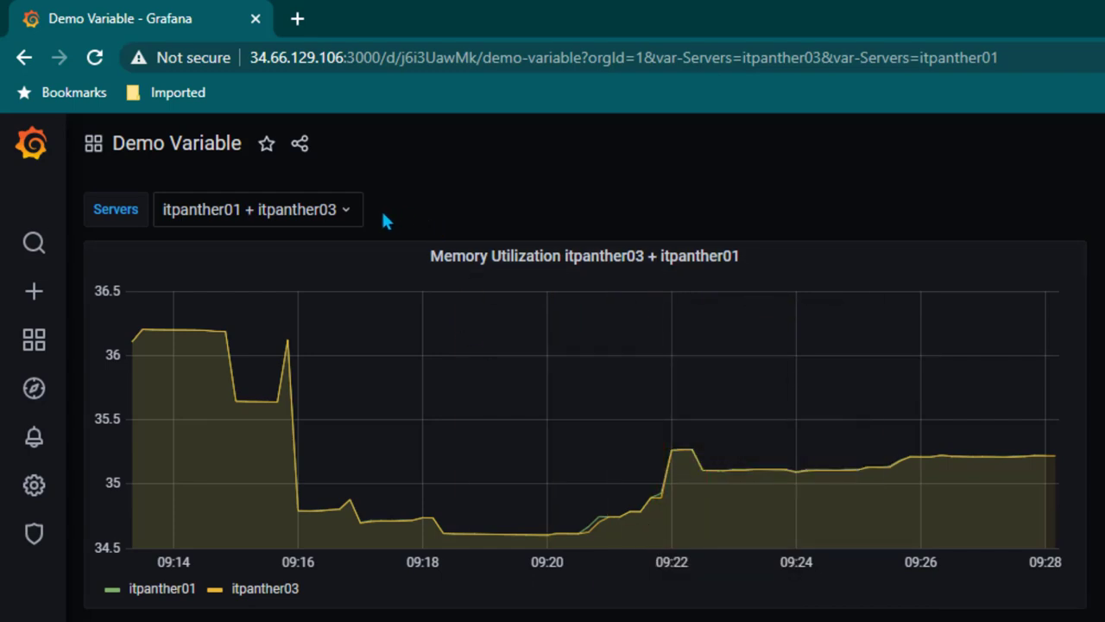
# Set the Servers filter on the dashboard to All.
pyautogui.click(346, 211)
pyautogui.click(200, 309)
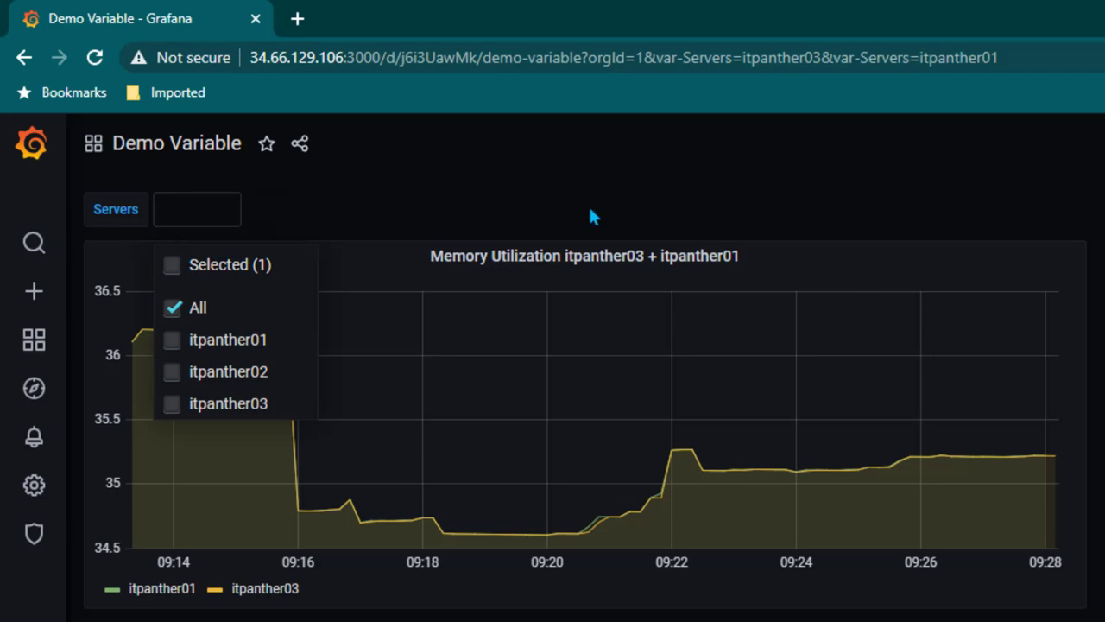
pyautogui.press('Escape')
# Reopen the Servers variable editor and place the cursor in its itpanther01, itpanther02, itpanther03 values field.
pyautogui.press('d')
pyautogui.press('s')
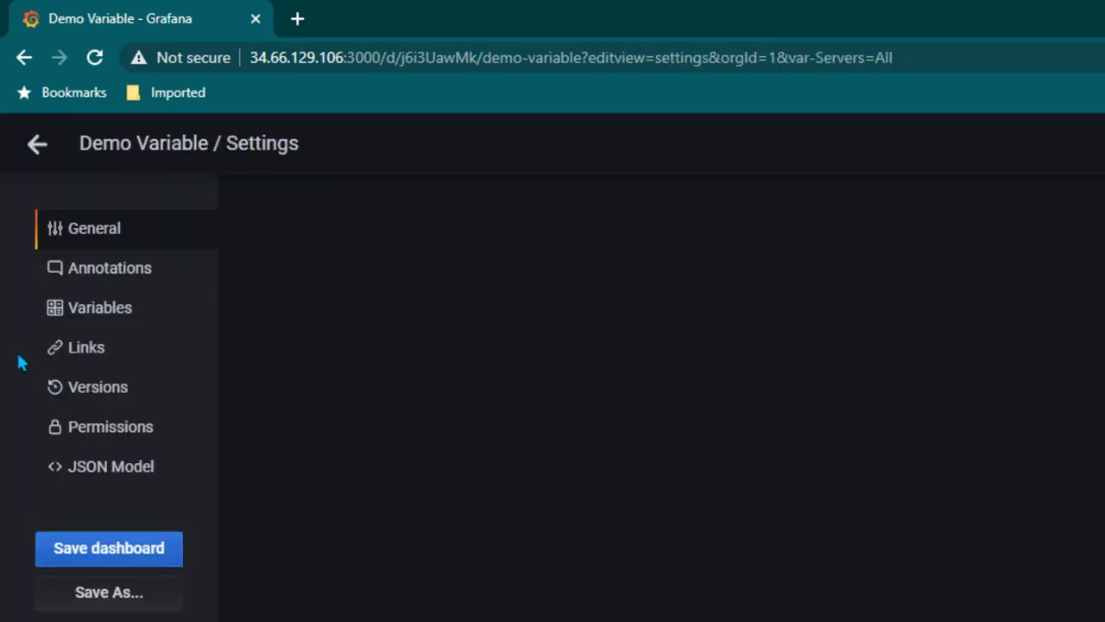
pyautogui.click(96, 313)
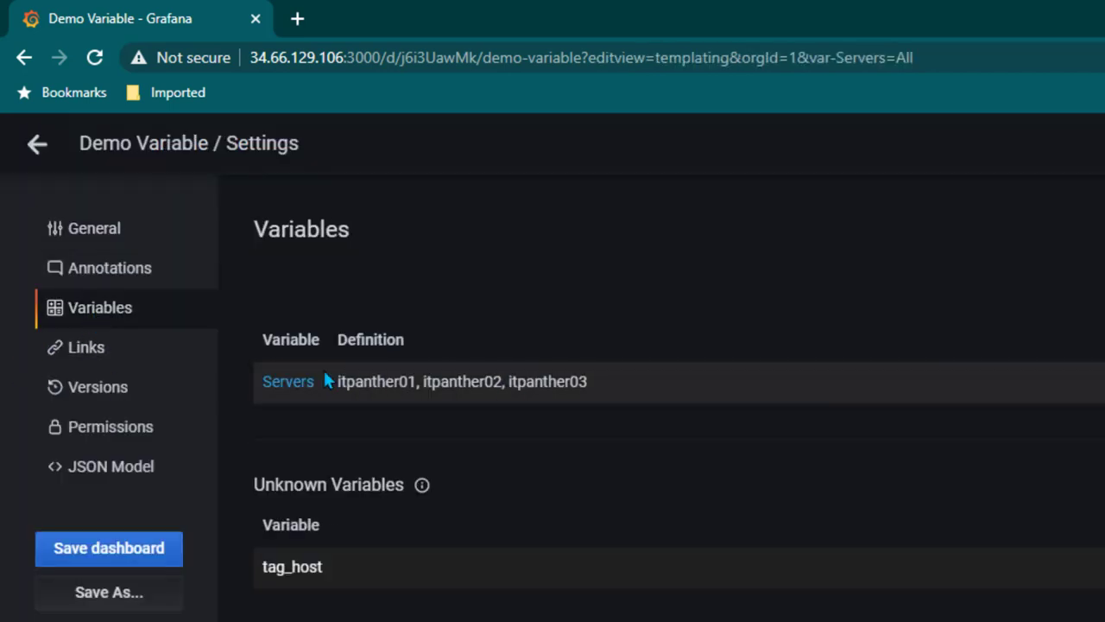
pyautogui.click(288, 382)
pyautogui.click(798, 542)
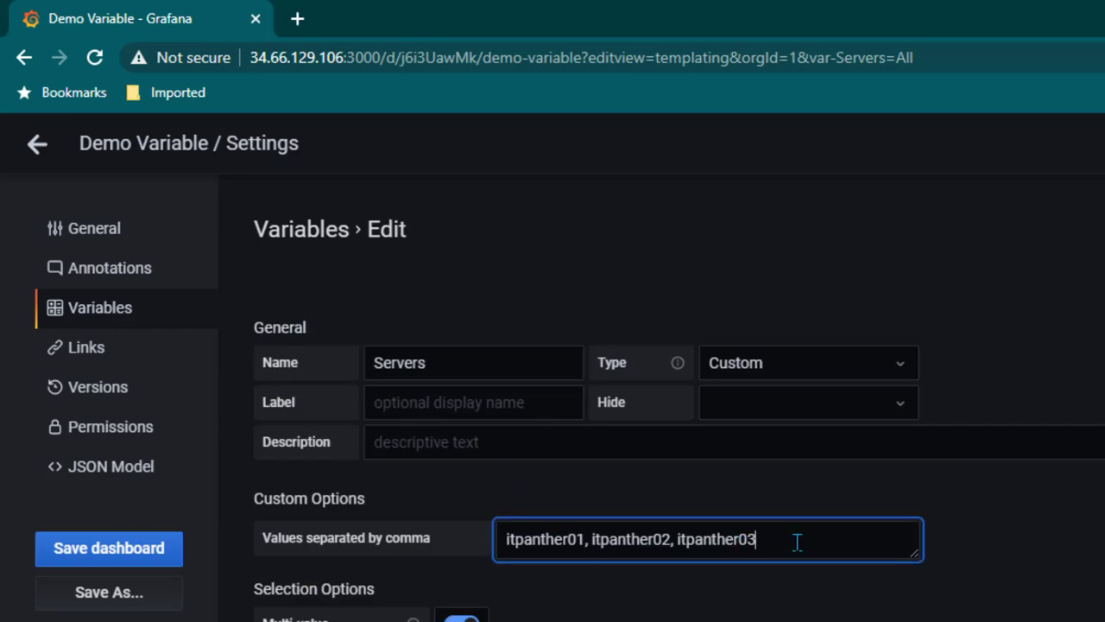